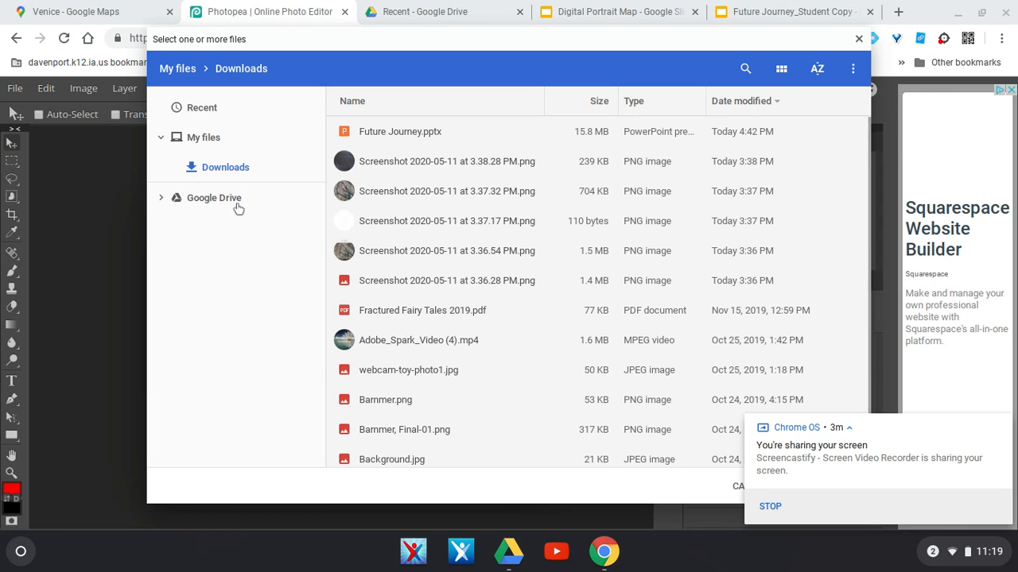
Search Google Drive for the black-and-white 2019 portrait JPG and locate it in the file list
click(239, 205)
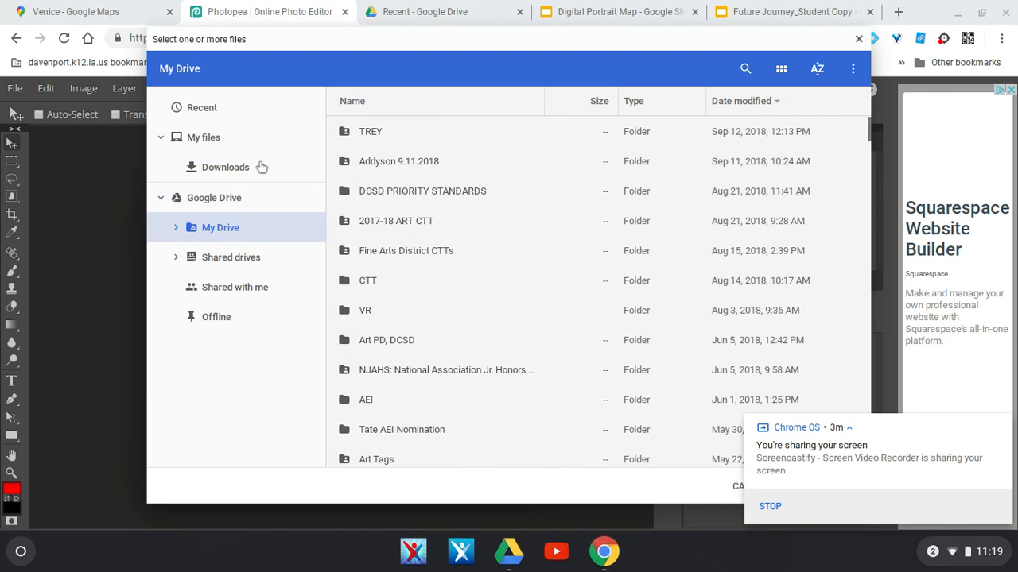
click(746, 70)
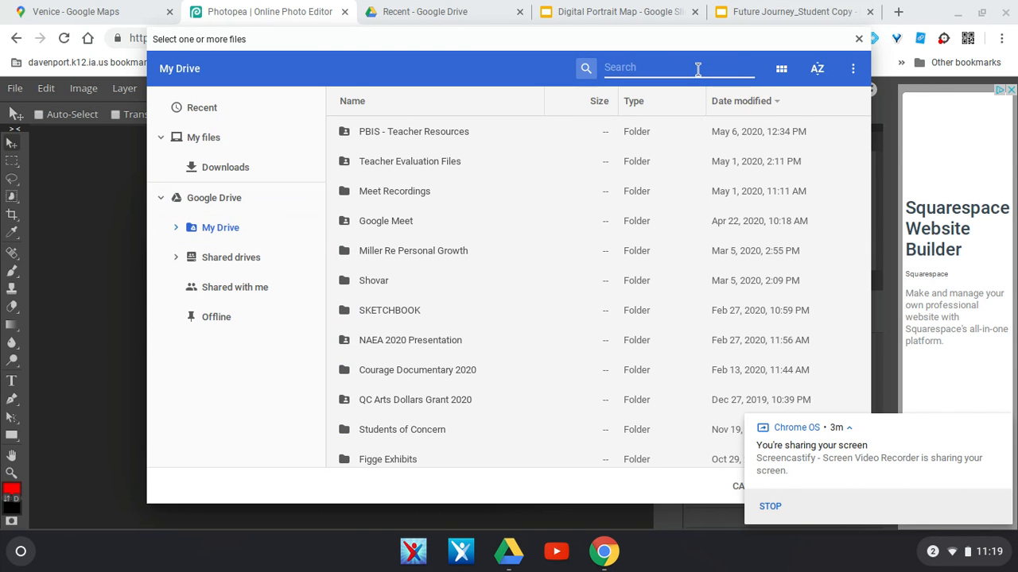
text(Tom)
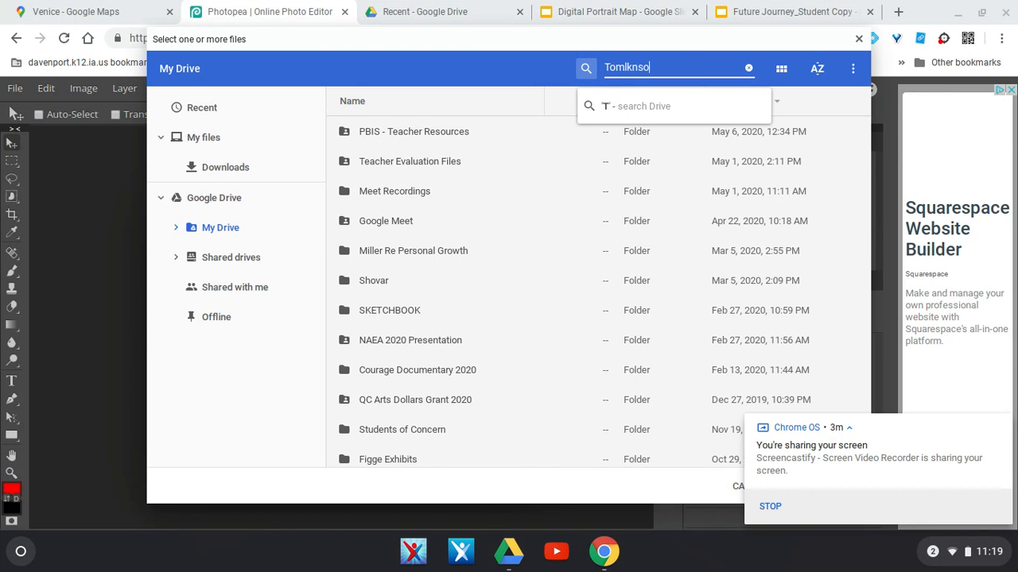
text(lkn)
key(BackSpace)
key(BackSpace)
text(ins)
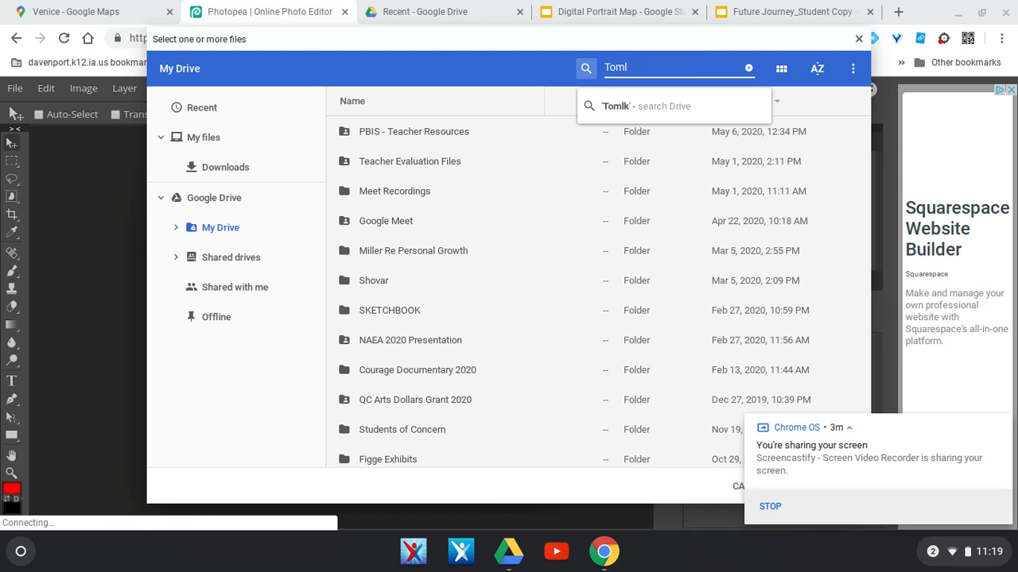
text(on, B)
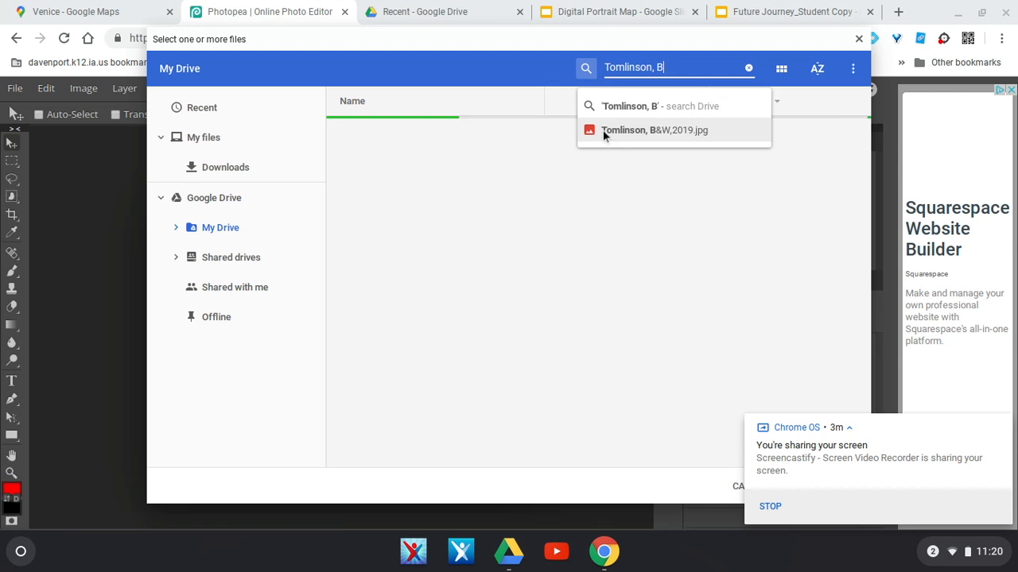
click(613, 132)
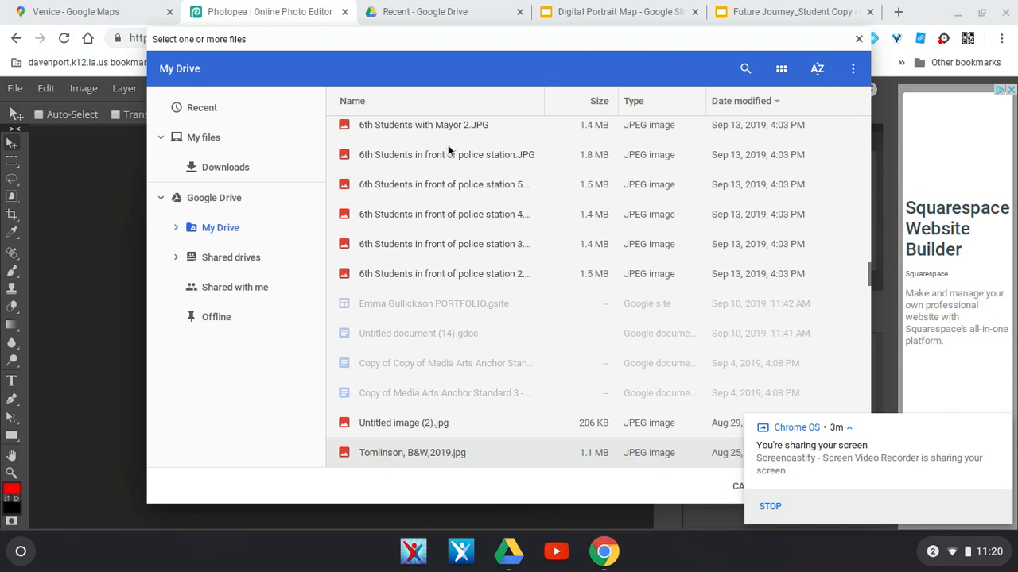
Preview the black-and-white portrait, close the preview and the screen-sharing notice, and open the portrait for editing
click(435, 457)
double_click(435, 457)
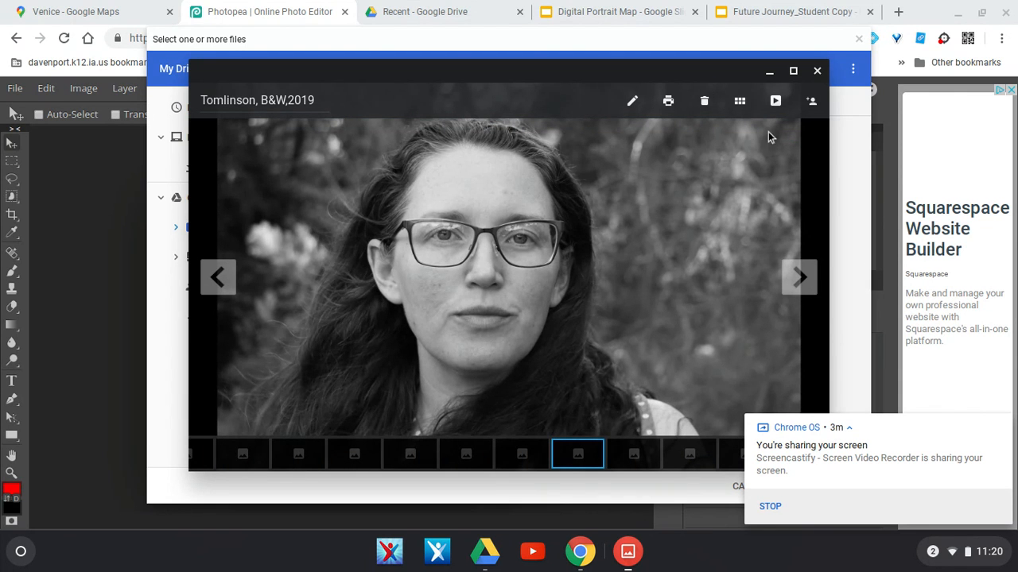
click(818, 71)
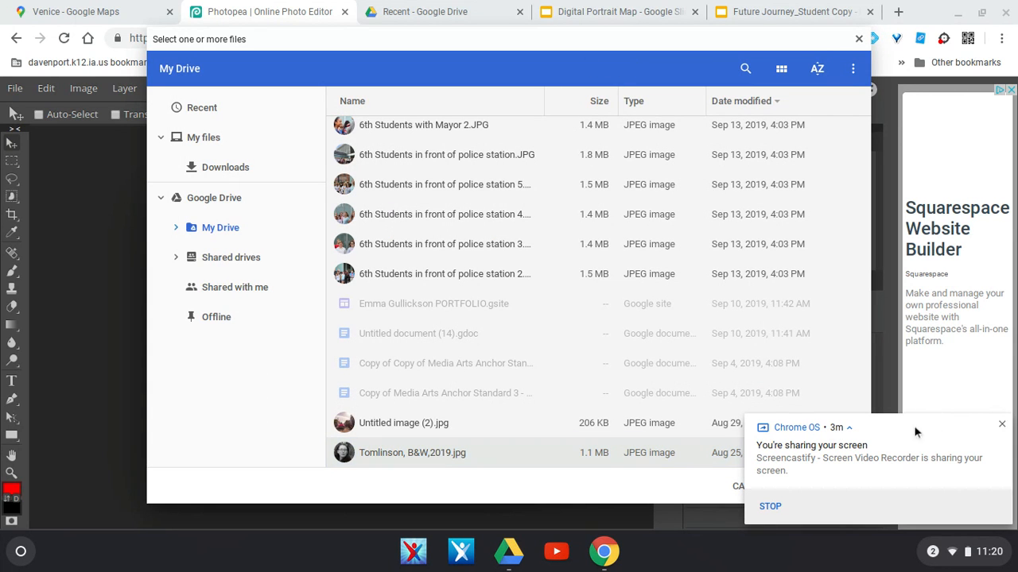
click(1002, 424)
click(809, 493)
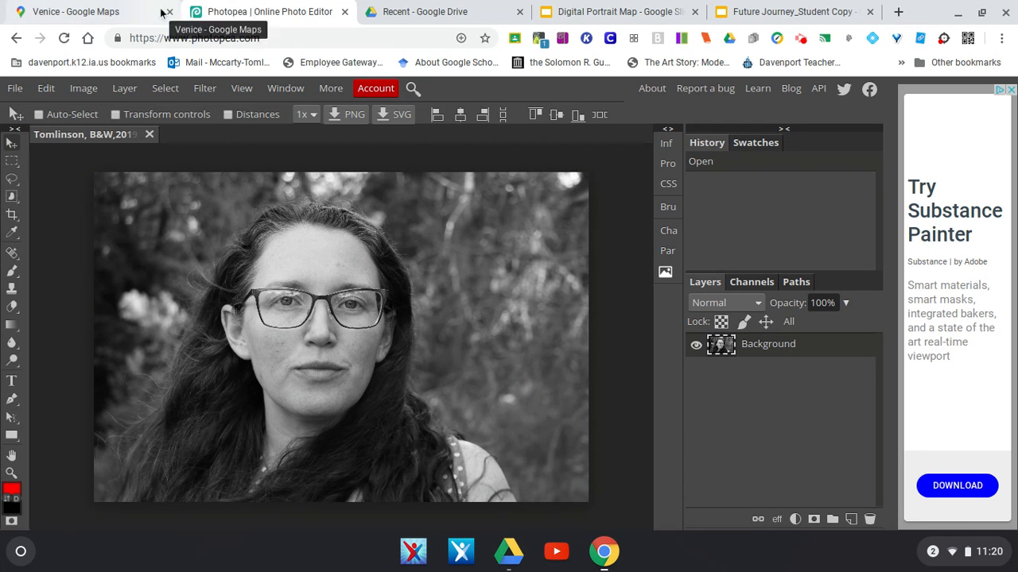
Switch to Google Maps and frame Venice's industrial harbour and canals in the satellite view
click(113, 14)
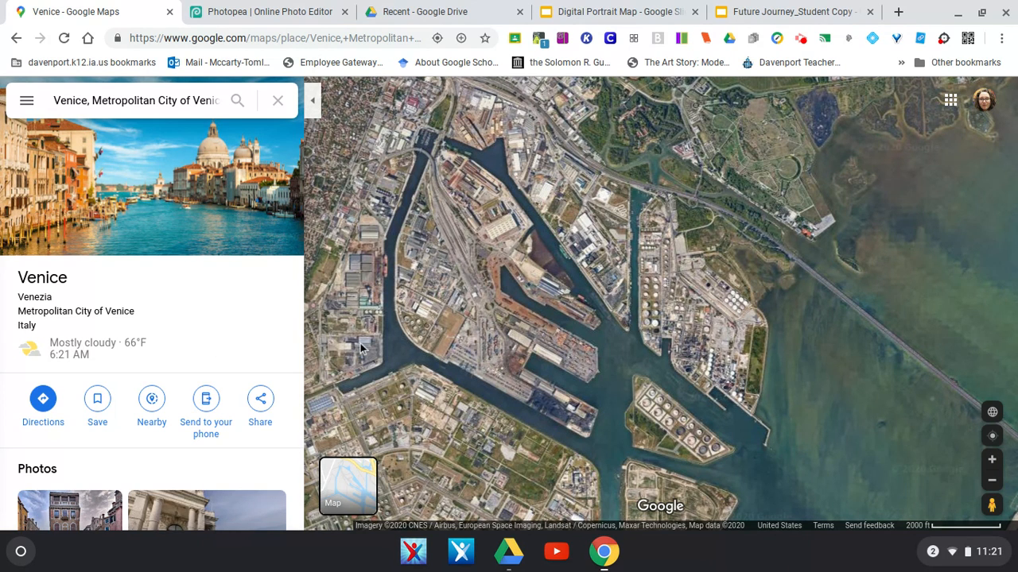
drag(691, 280, 817, 148)
drag(638, 216, 691, 230)
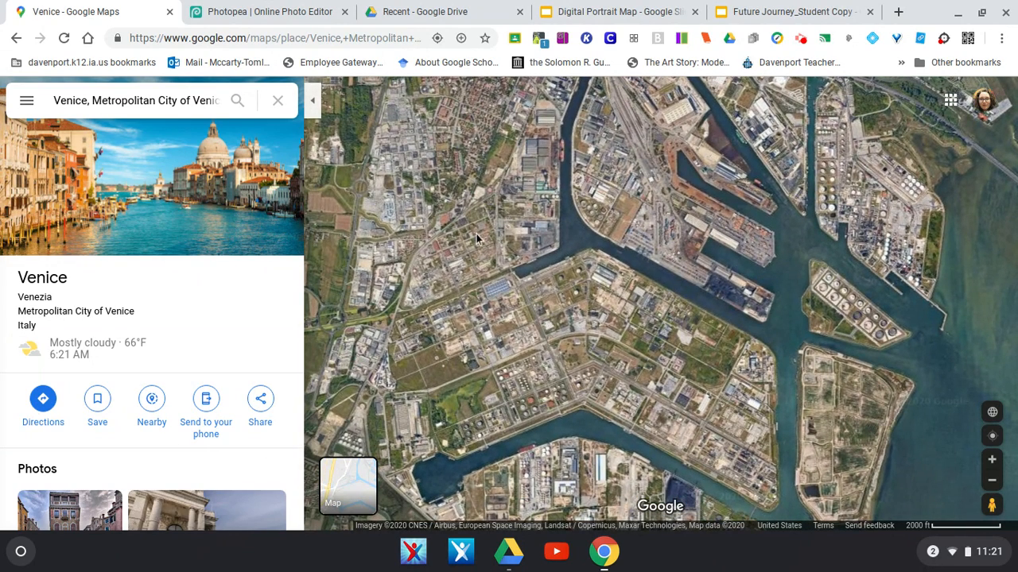
Turn the satellite map's labels on, and turn them off again
click(27, 103)
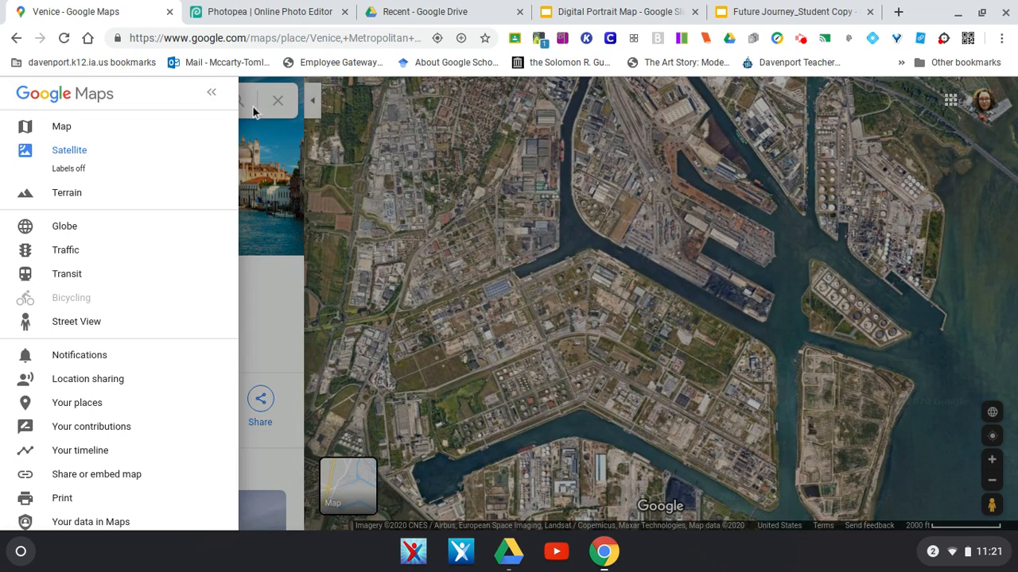
click(211, 93)
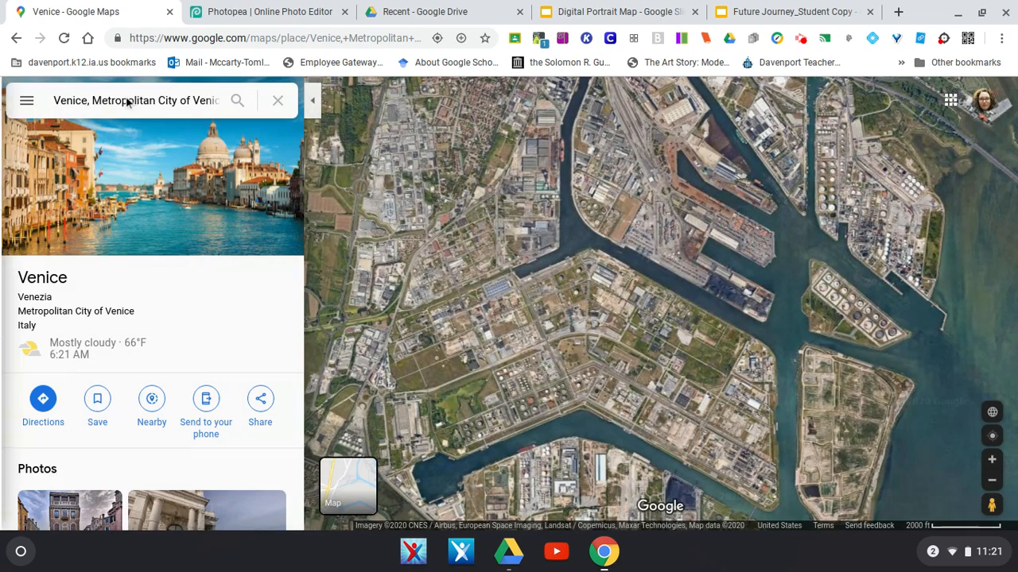
click(28, 102)
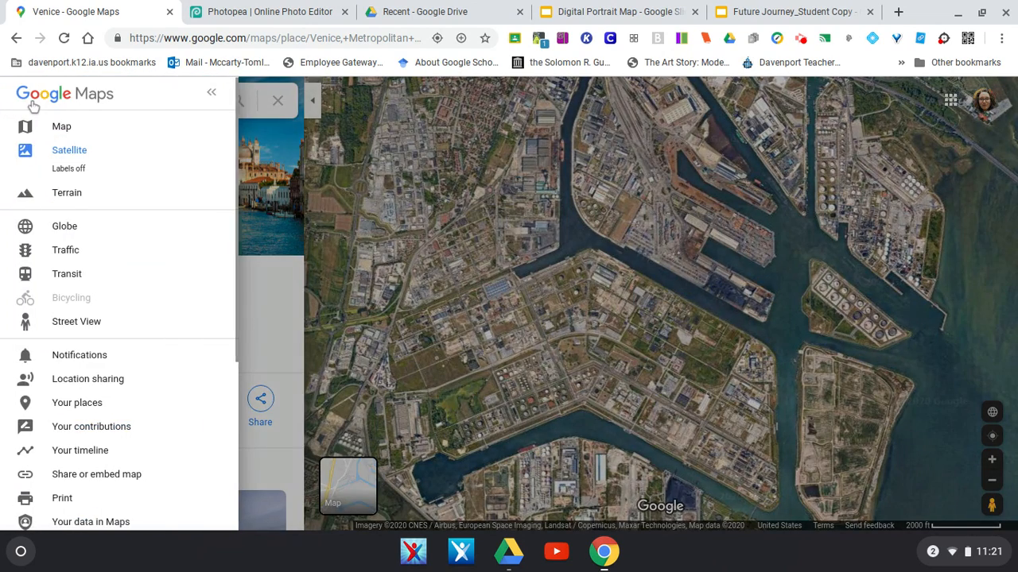
click(79, 170)
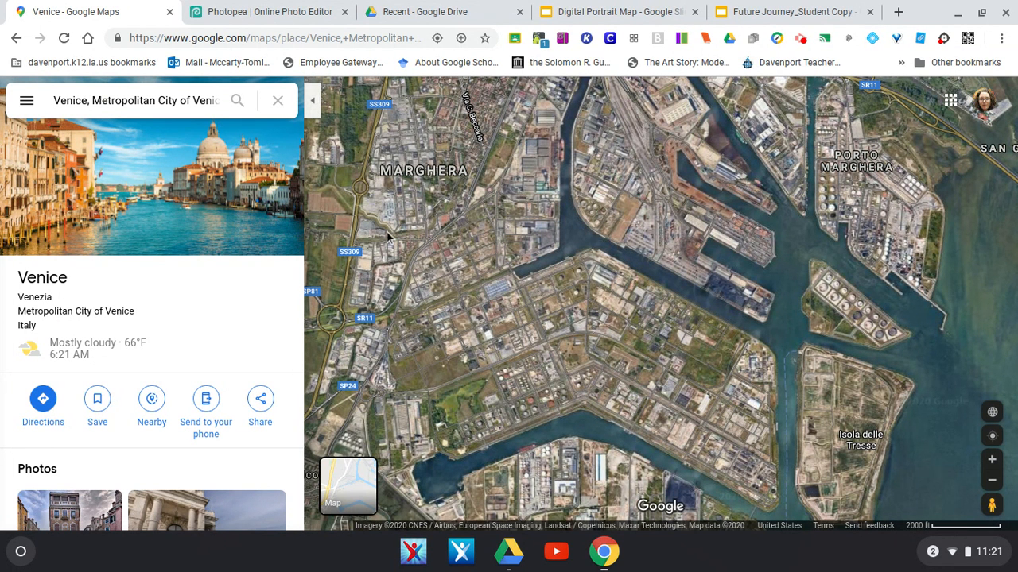
click(27, 100)
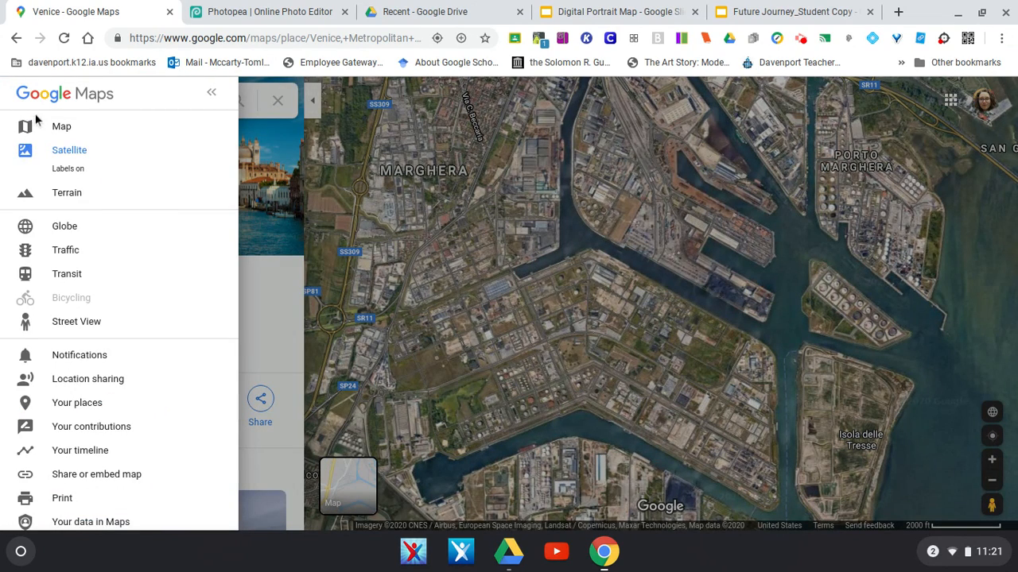
click(67, 169)
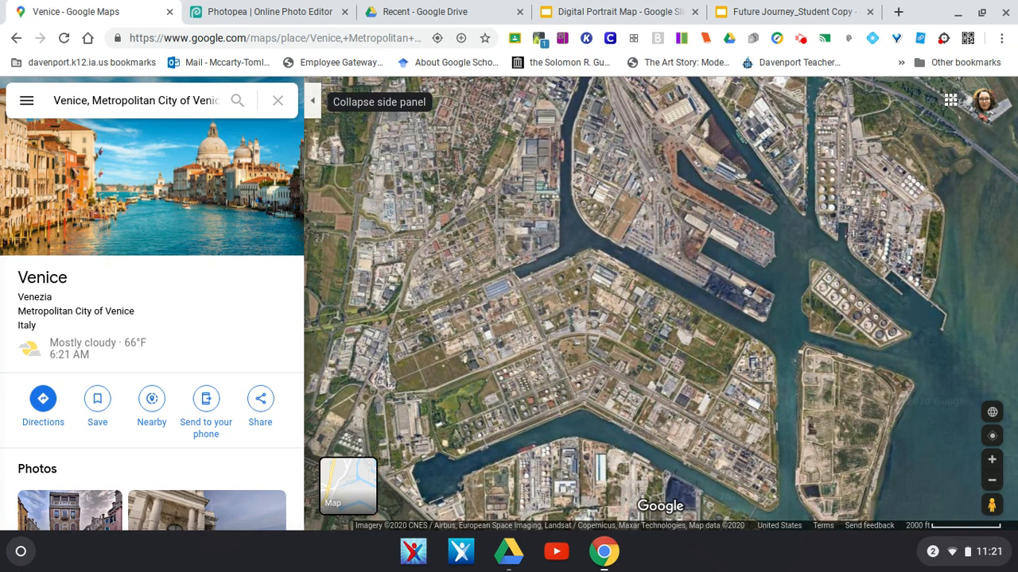
Collapse the Venice place details to enlarge the visible satellite map
click(312, 112)
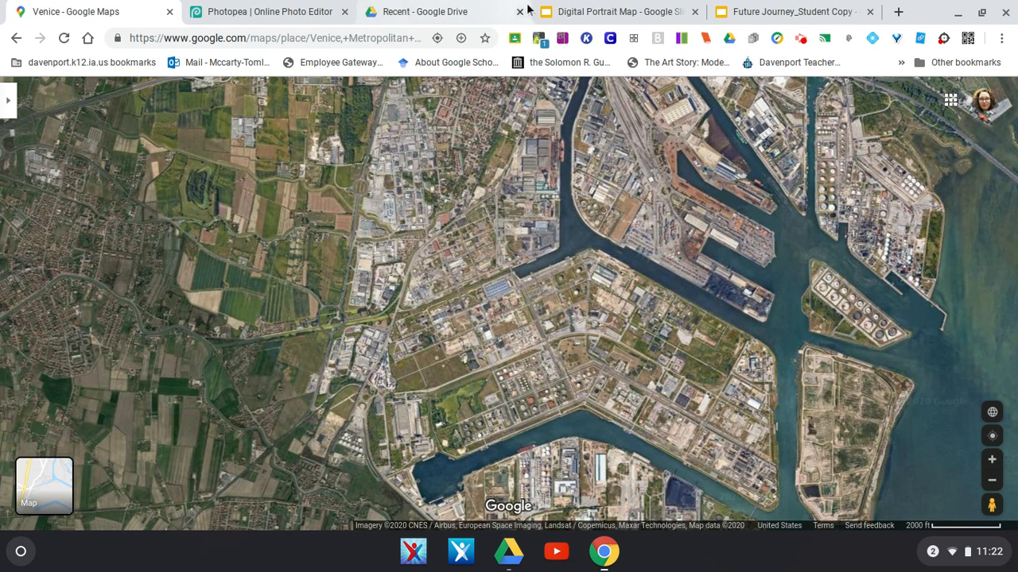
Switch to the Digital Portrait Map presentation and read the screenshot instructions on slide 8
click(624, 11)
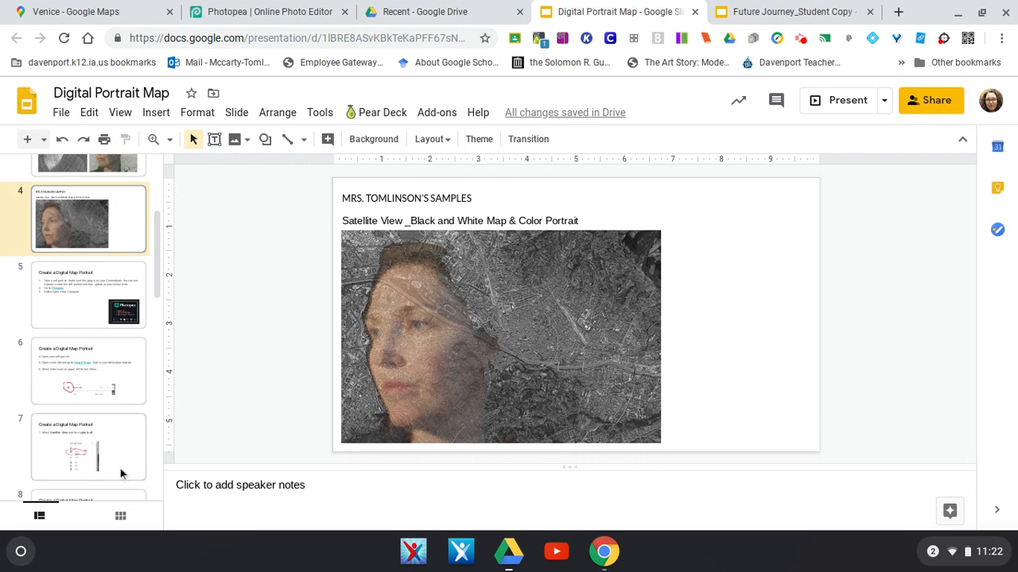
scroll(123, 475, up, 3)
scroll(124, 474, up, 2)
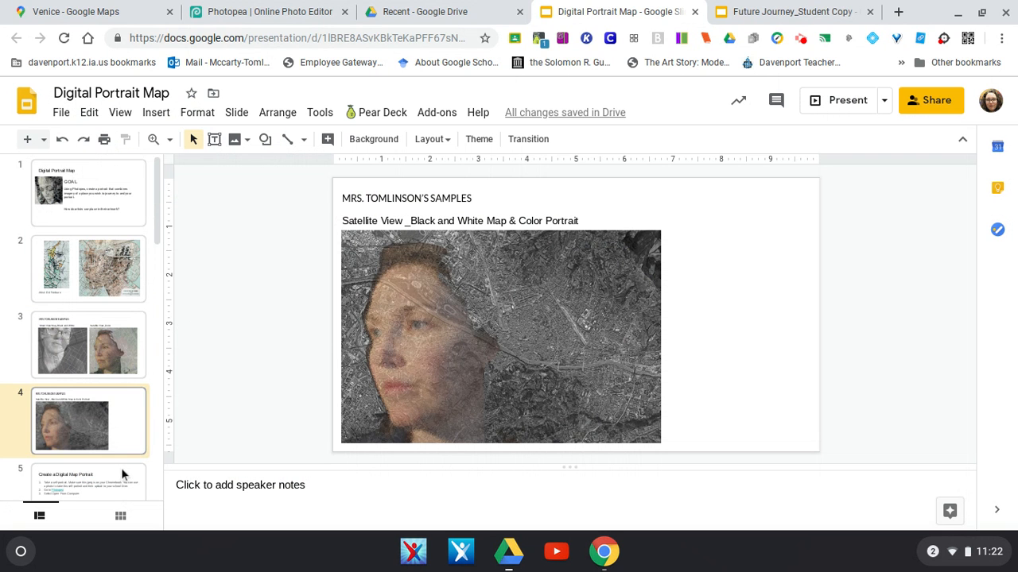
scroll(123, 474, down, 8)
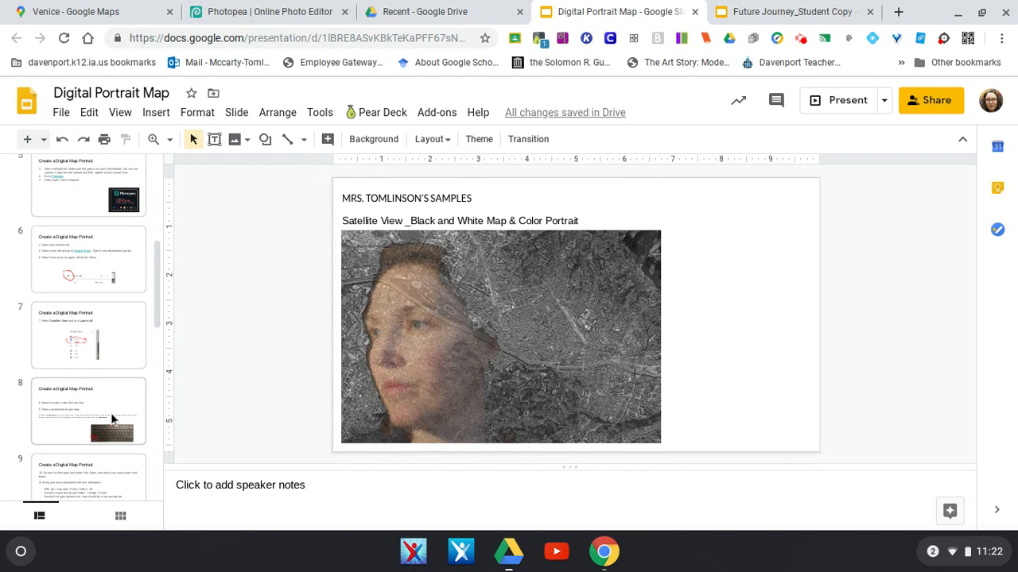
click(112, 419)
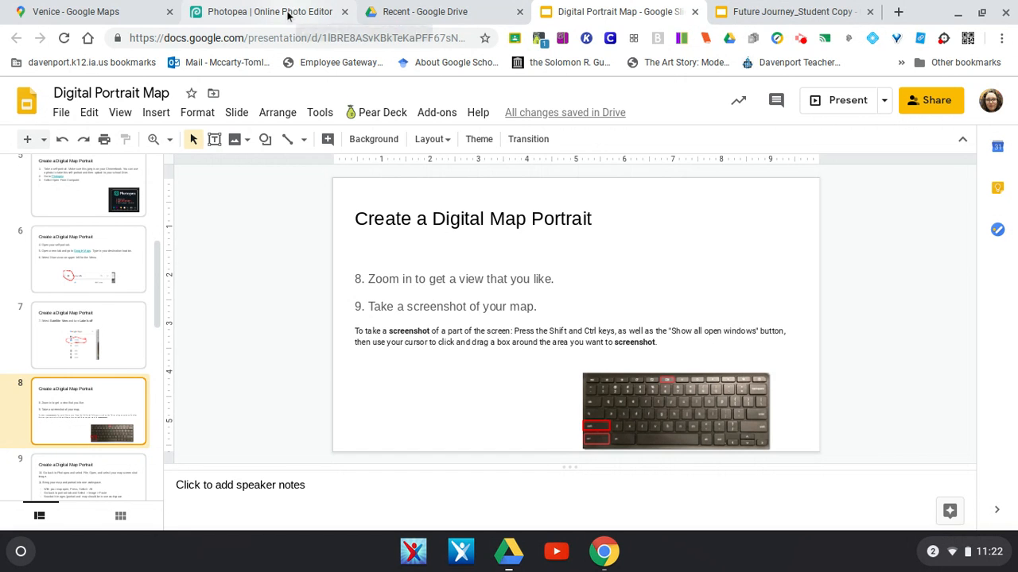
Return to Google Maps, take a partial screenshot of the Venice harbour satellite view, and dismiss the notification
click(141, 13)
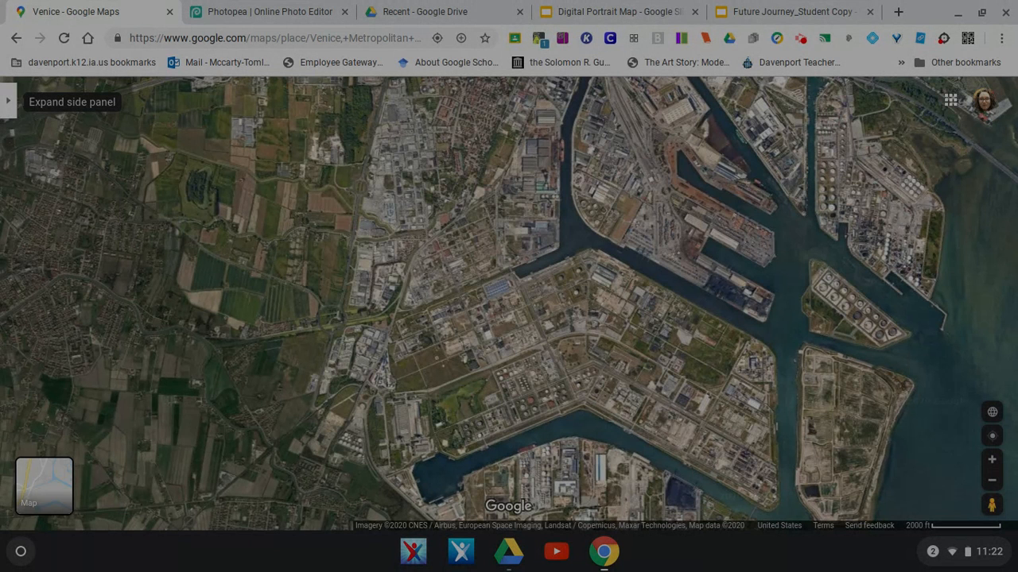
drag(287, 78, 941, 493)
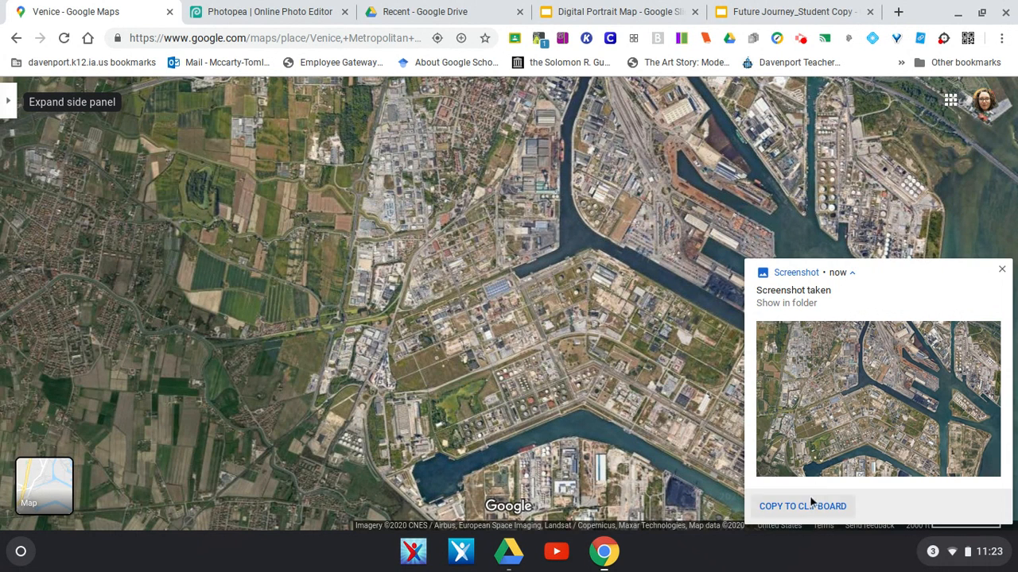
click(1001, 269)
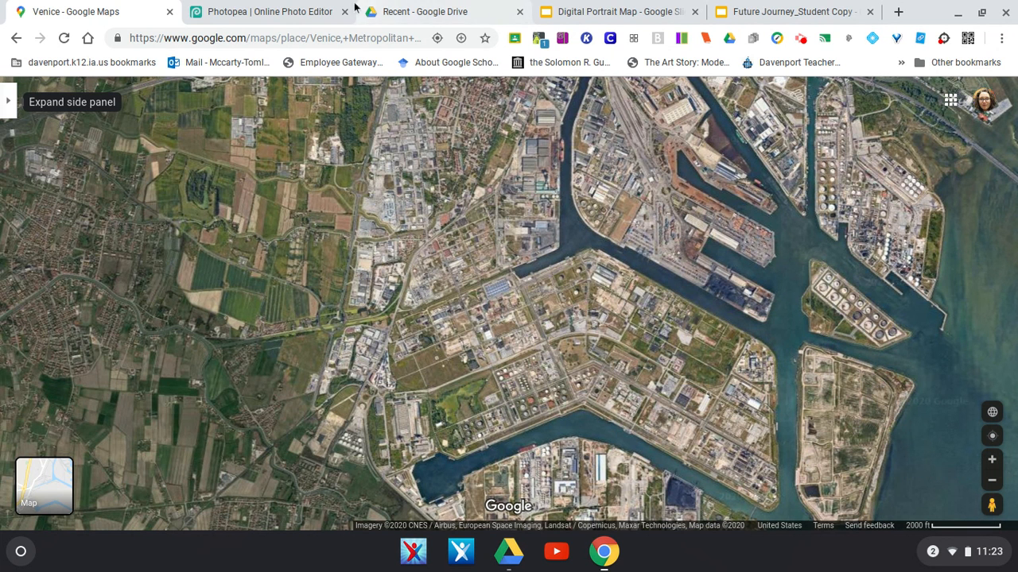
Switch to Photopea and open the recent file Screenshot 2020-05-11 at 11.22.59 PM as a second document
click(306, 9)
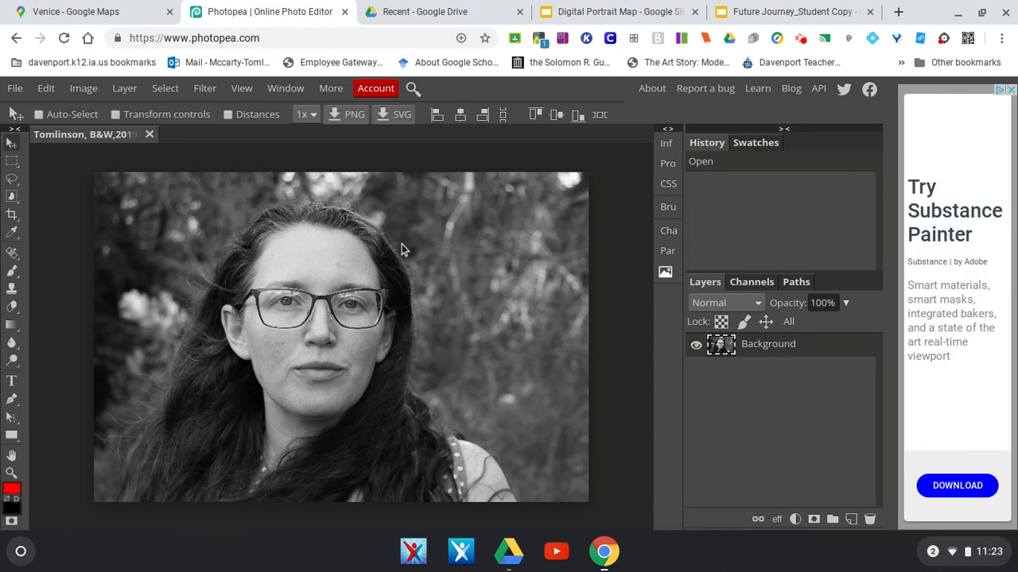
click(16, 89)
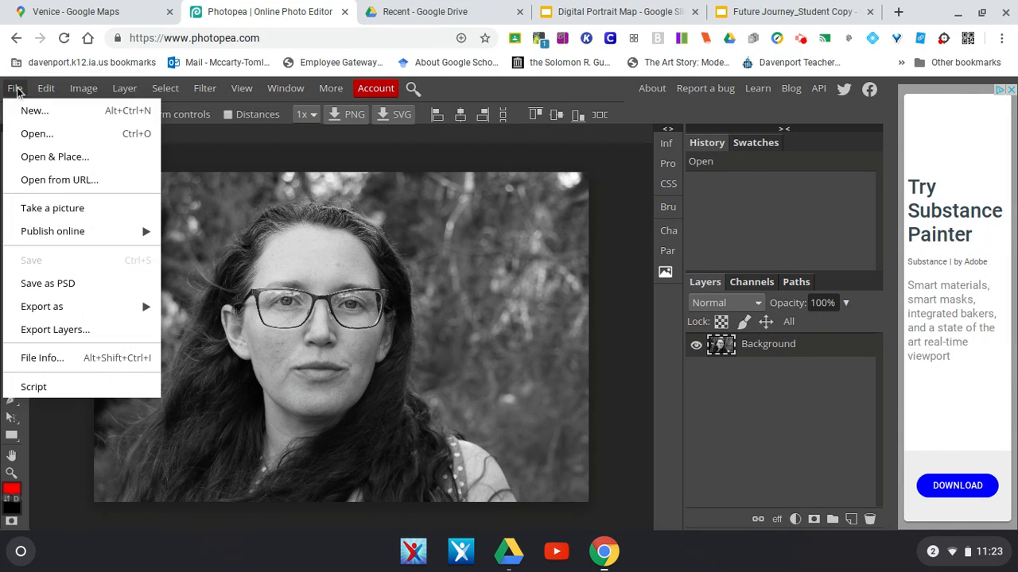
click(30, 134)
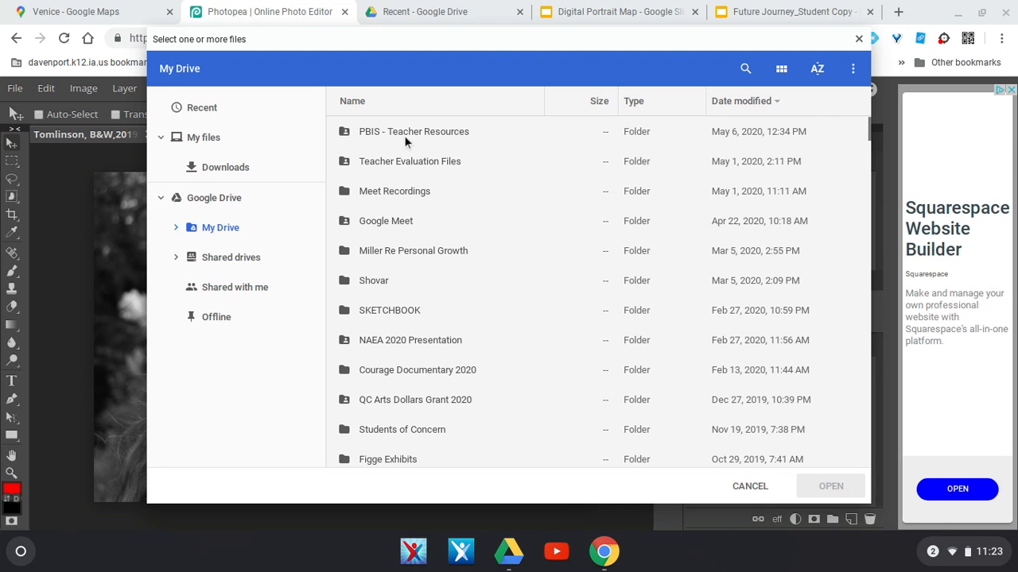
click(209, 141)
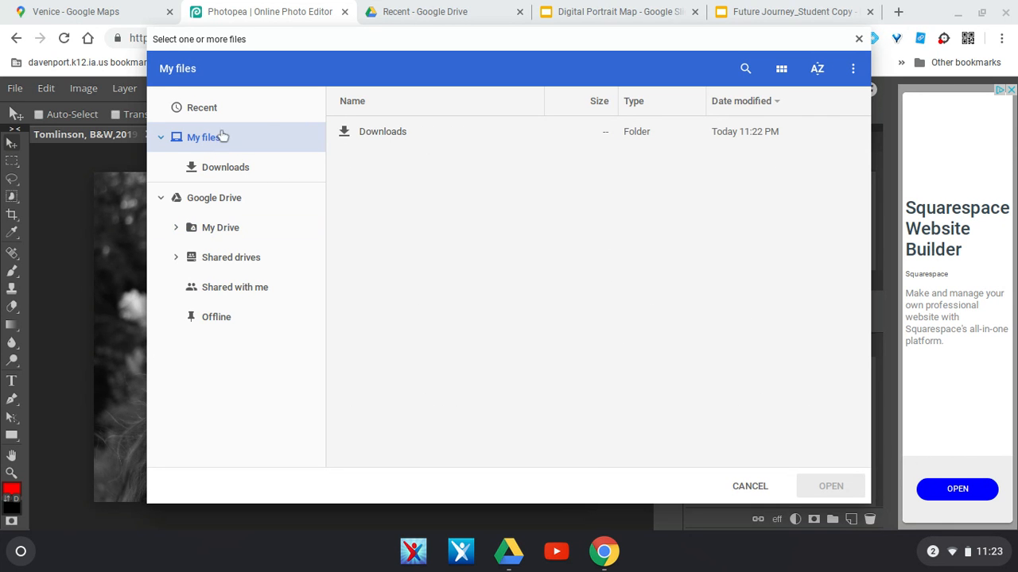
click(201, 107)
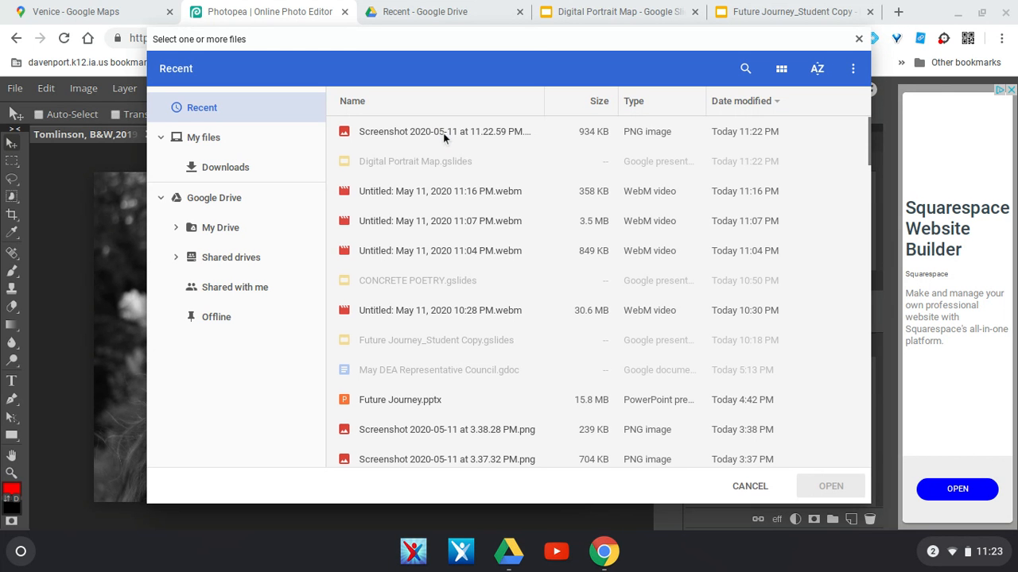
click(443, 133)
click(832, 493)
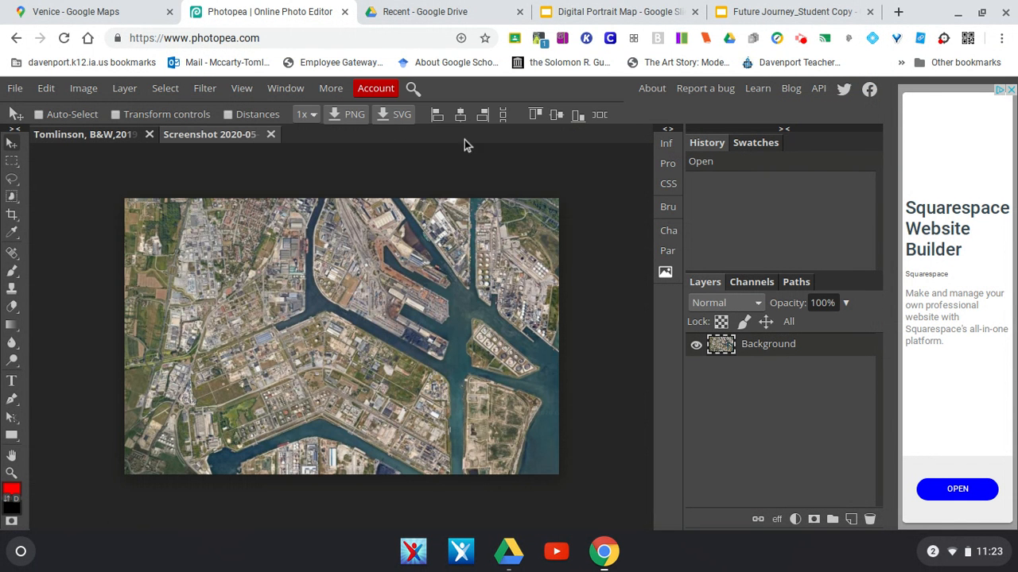
Select the entire map image, copy it, and return to the black-and-white portrait document
click(172, 92)
click(175, 111)
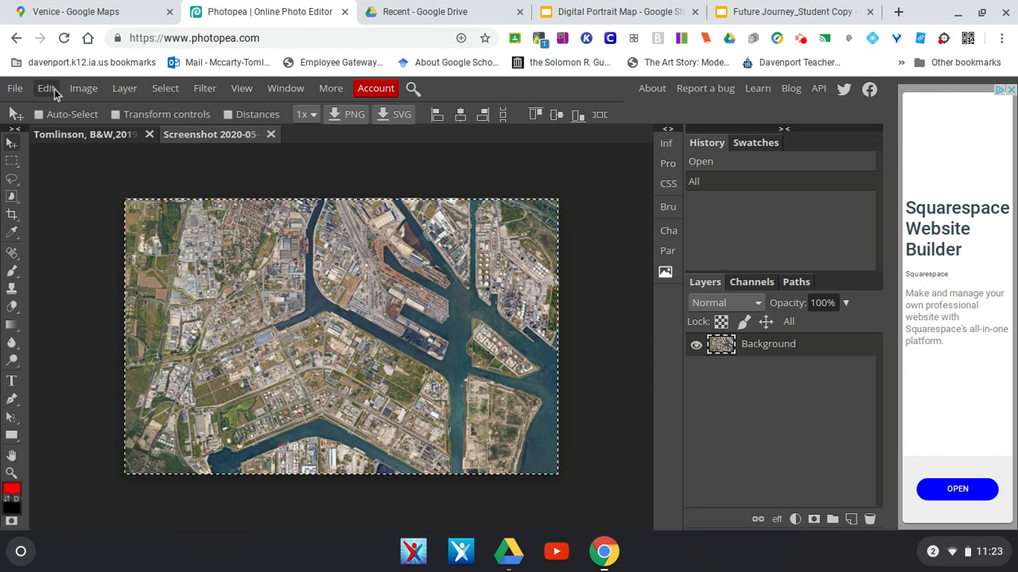
click(46, 88)
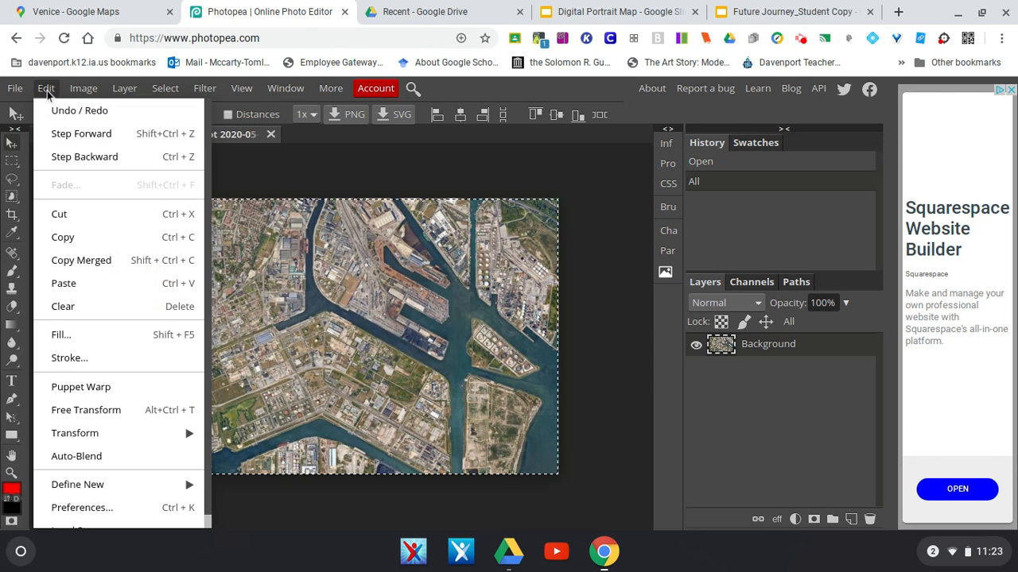
click(75, 237)
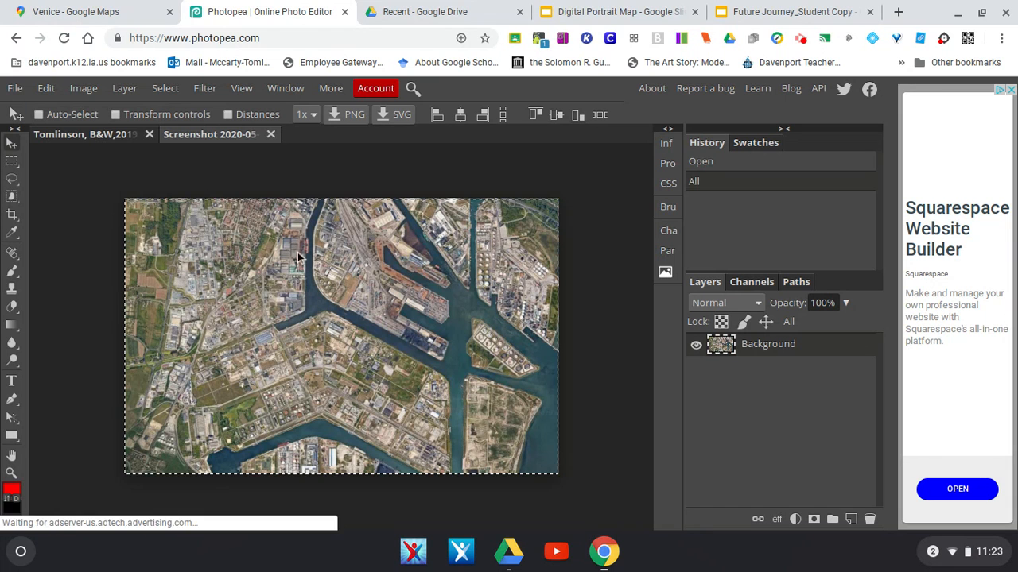
click(77, 135)
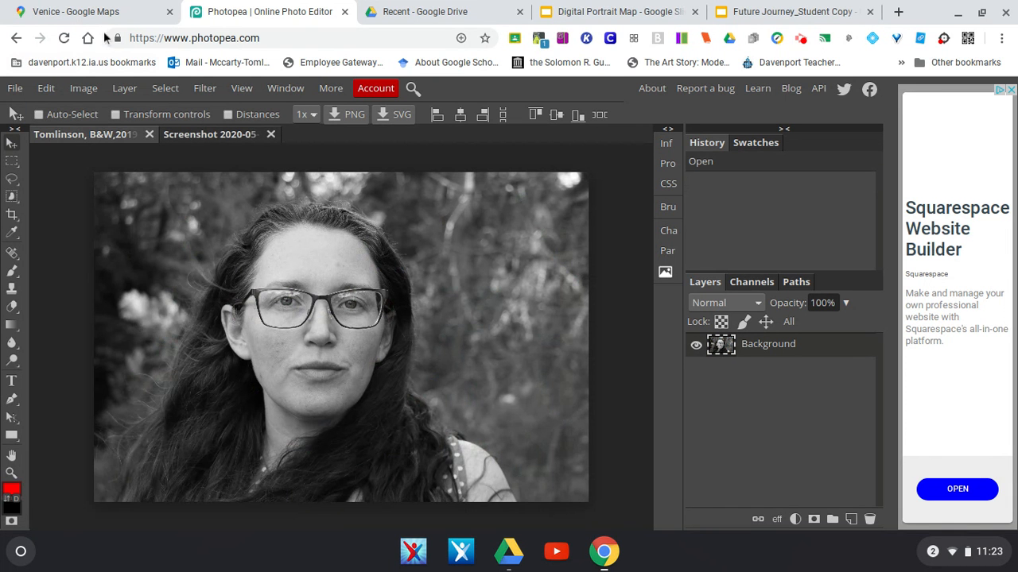
Paste the copied map into the portrait document as a new layer, allowing the site to access the clipboard
click(43, 88)
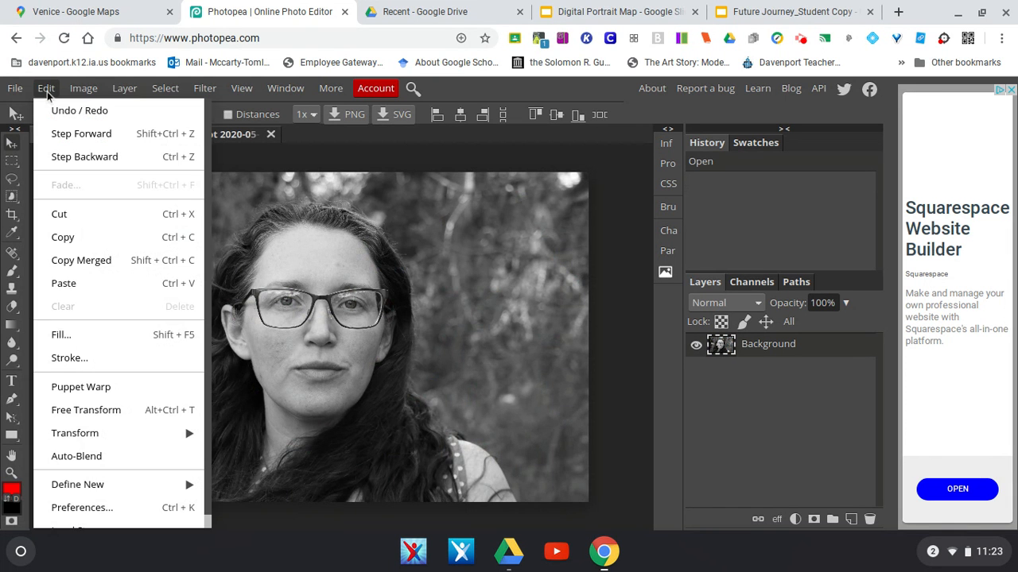
click(88, 284)
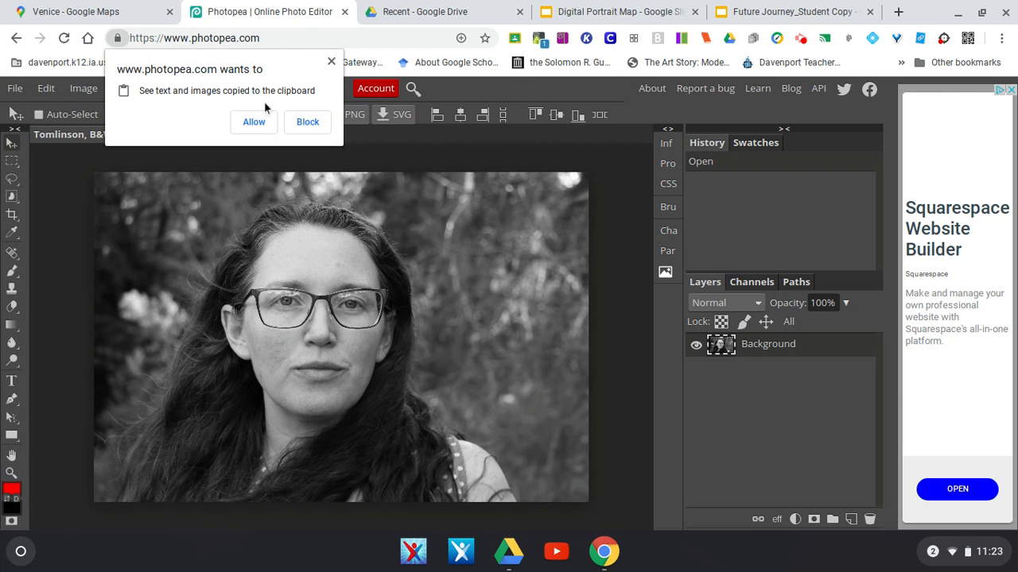
click(270, 122)
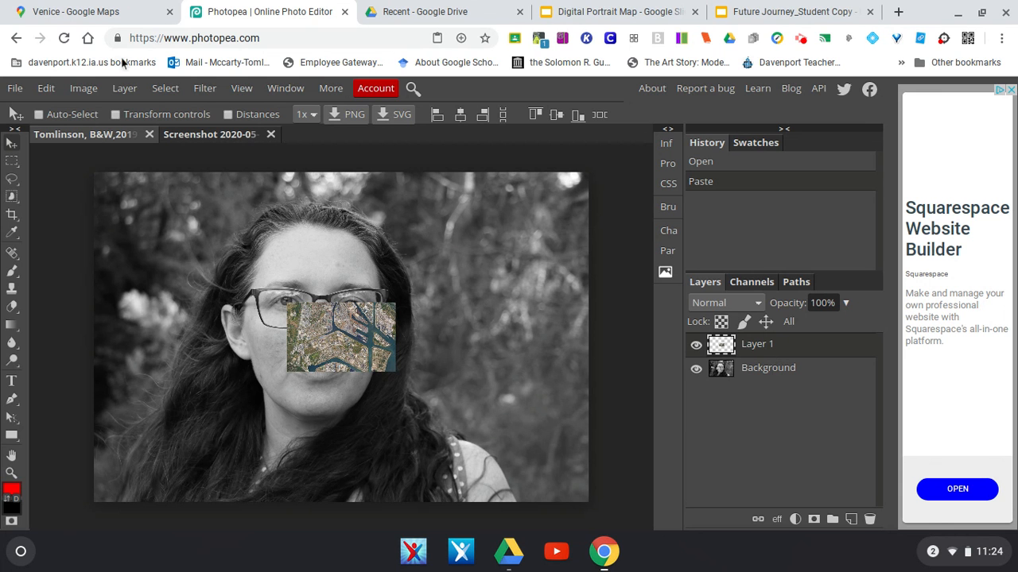
Scale the pasted map layer up proportionally until it covers the whole portrait, and lower its opacity to 61%
click(131, 117)
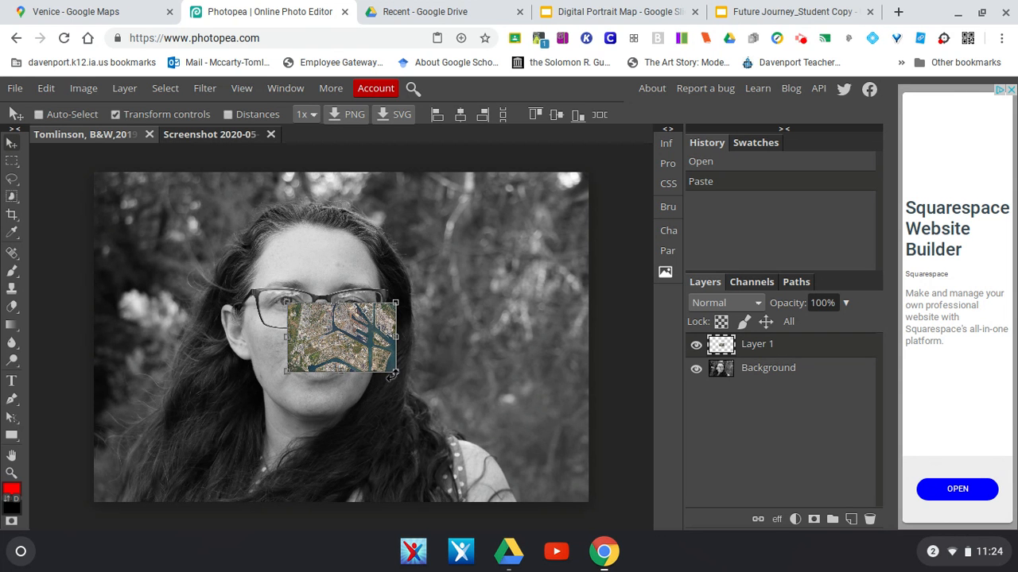
drag(394, 373, 602, 518)
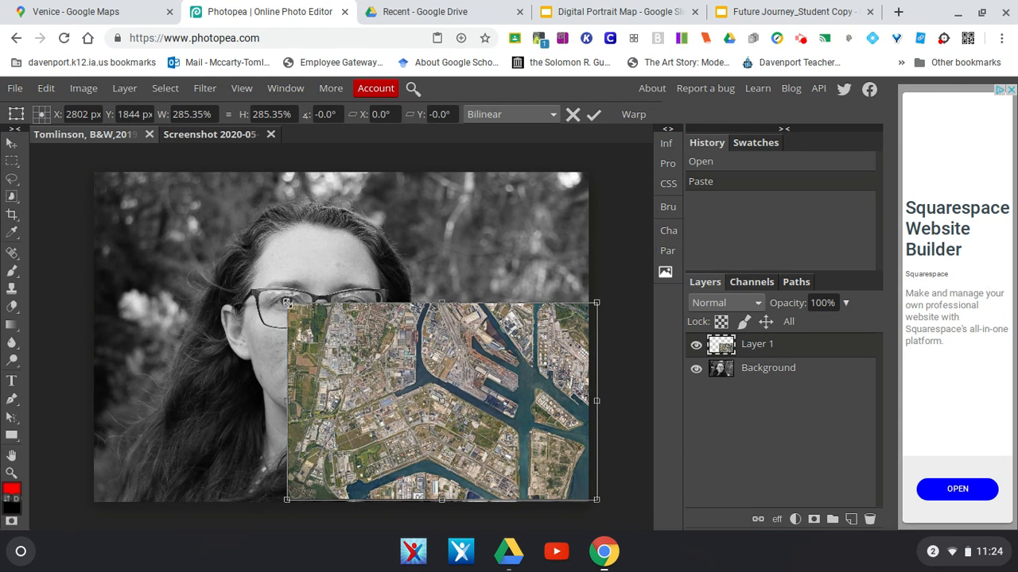
drag(286, 301, 84, 160)
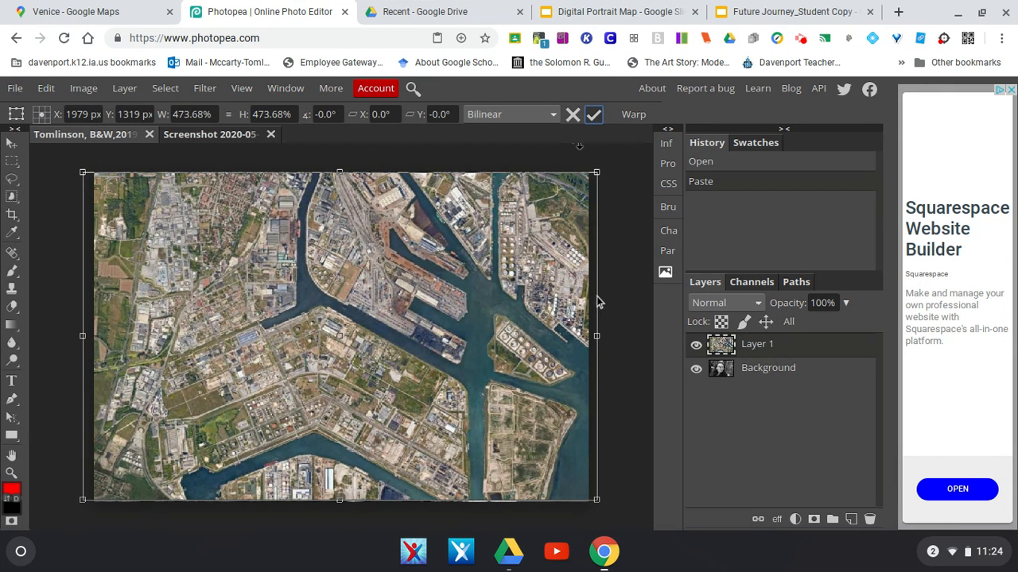
click(594, 117)
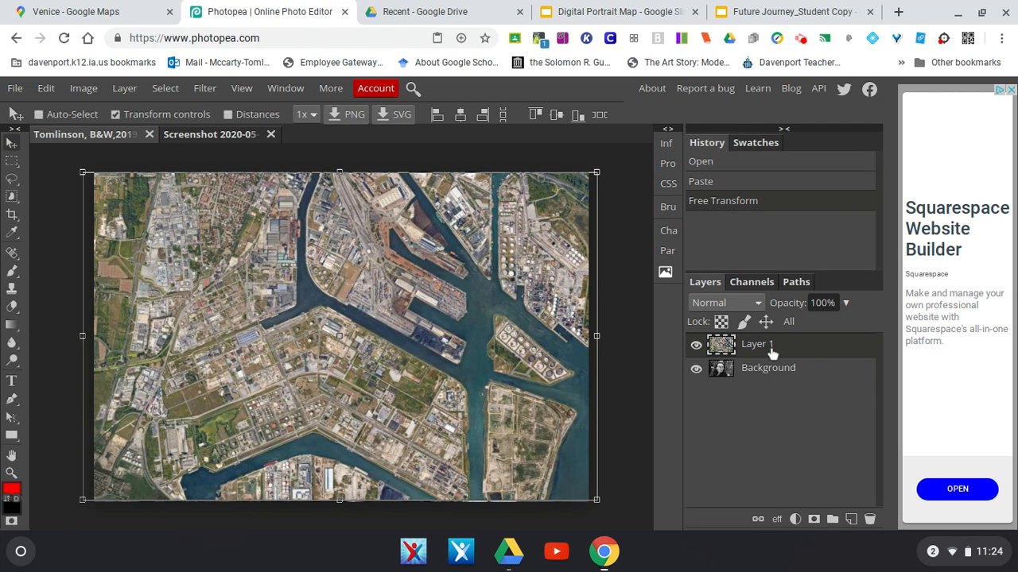
click(847, 308)
drag(847, 318, 822, 330)
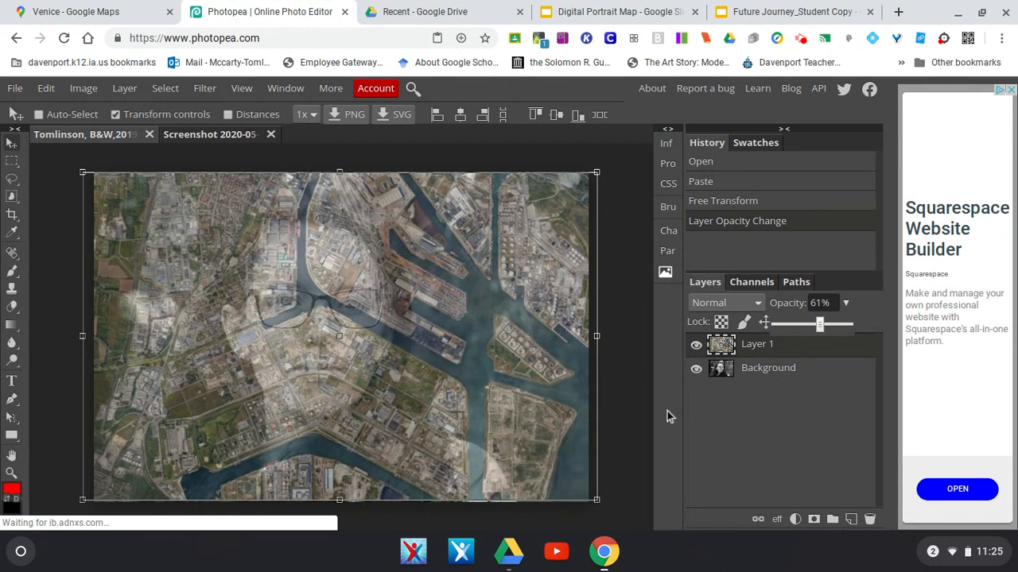
Try shifting the Background portrait beneath the map and move it back to its original position
click(771, 371)
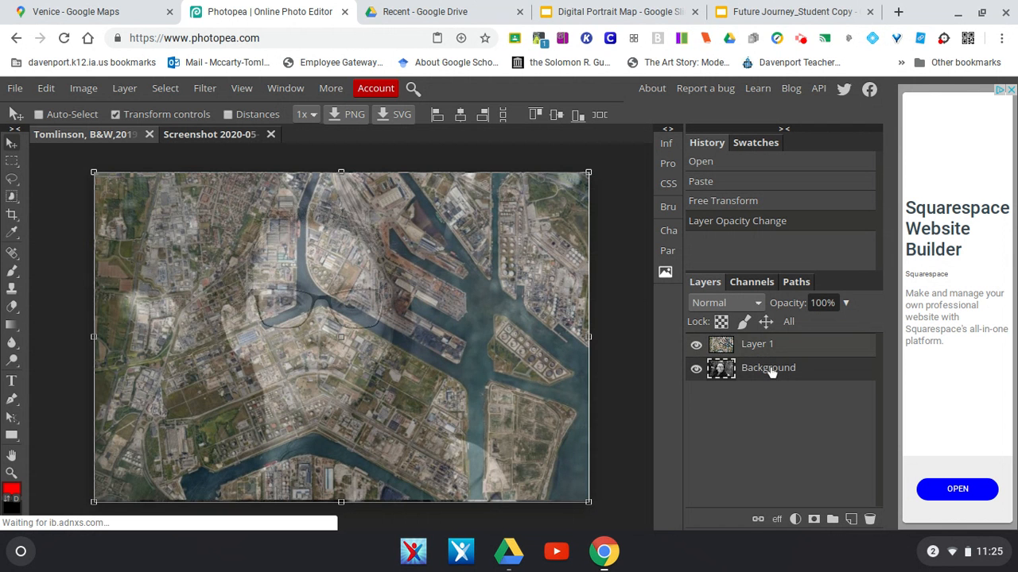
drag(287, 316, 315, 322)
drag(357, 257, 330, 251)
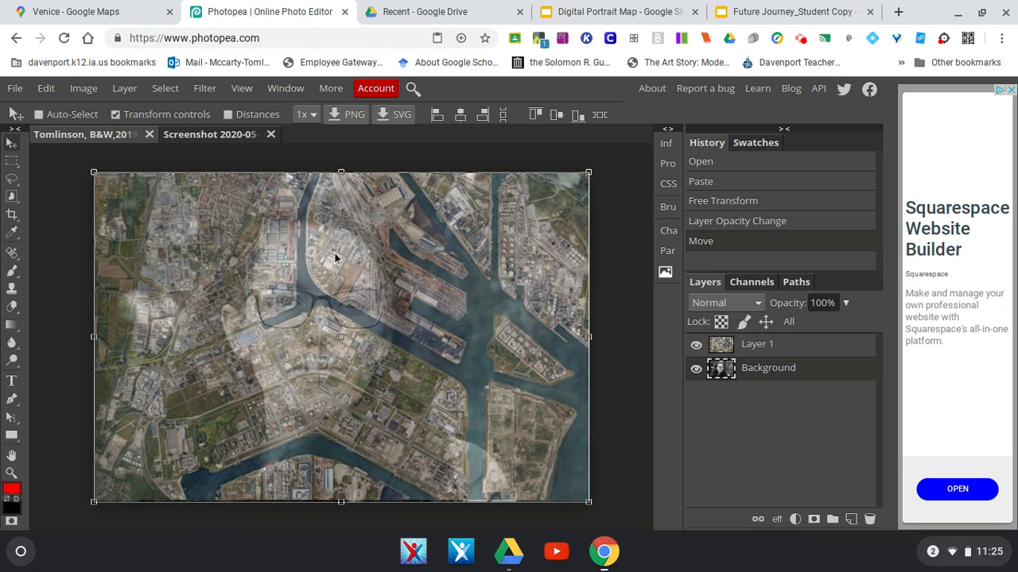
Move the map layer slightly down and to the right, and stretch its upper-left corner to cover the portrait's top edge
click(757, 340)
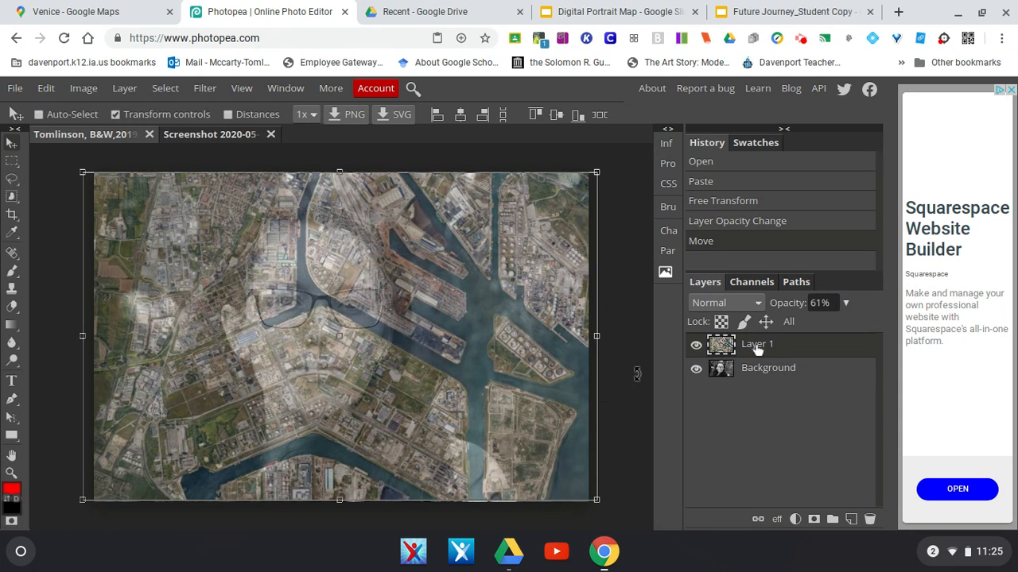
mouse_move(503, 297)
mouse_down()
mouse_move(516, 301)
mouse_move(510, 331)
mouse_move(509, 305)
mouse_up()
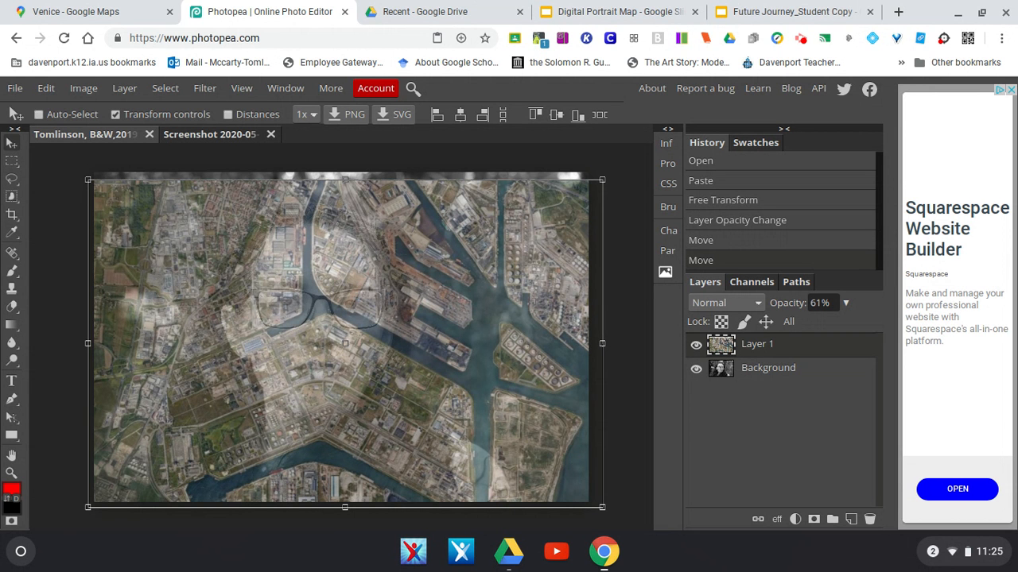
drag(87, 180, 87, 174)
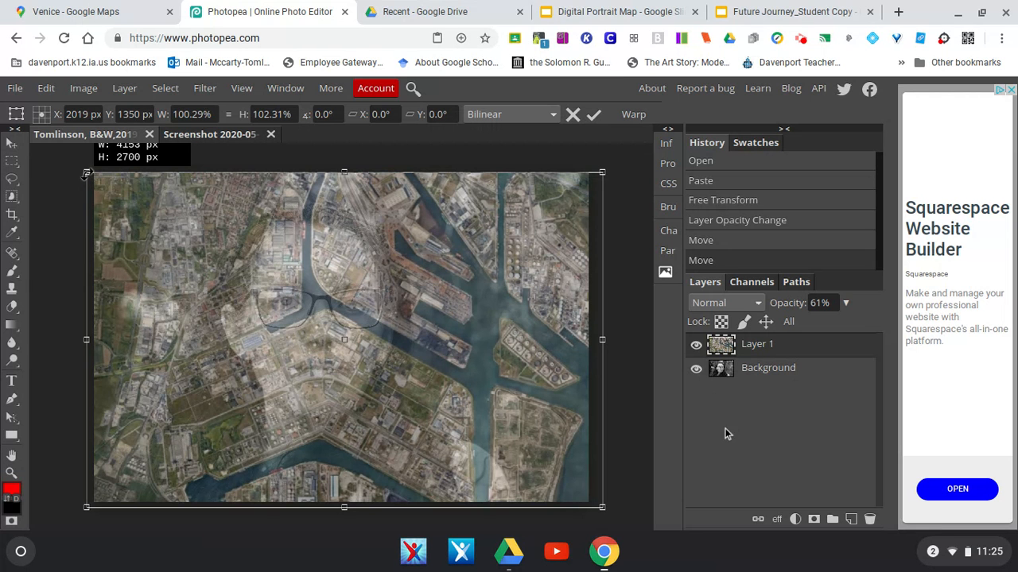
drag(86, 174, 84, 165)
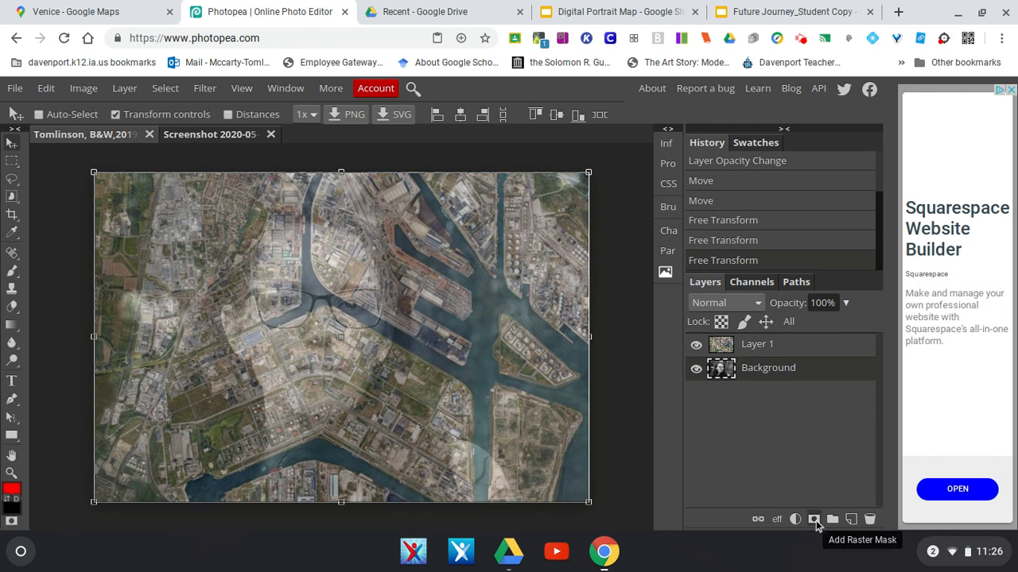
Add a raster mask to the map layer and choose the Brush tool with black as the foreground color
click(766, 345)
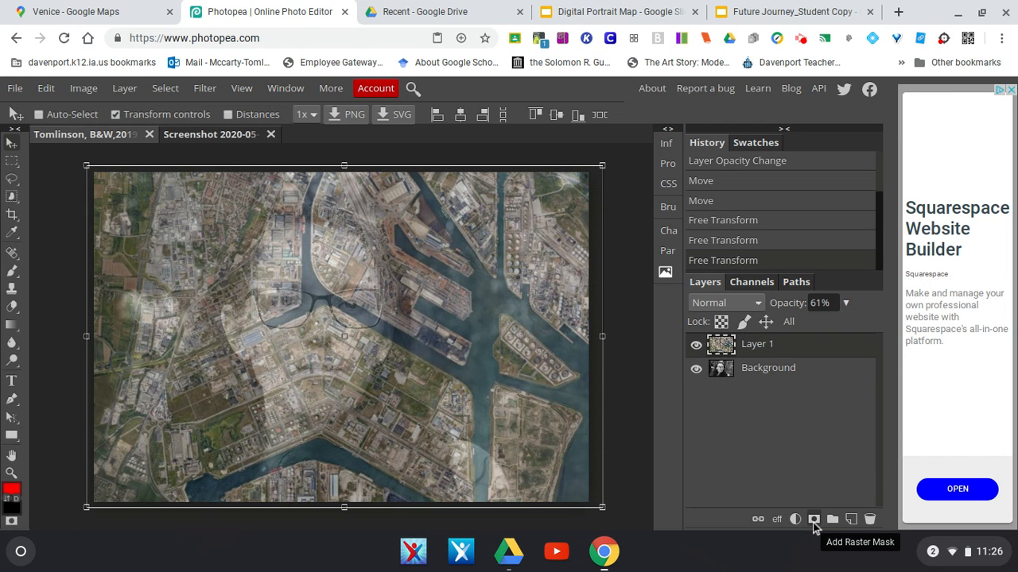
click(9, 501)
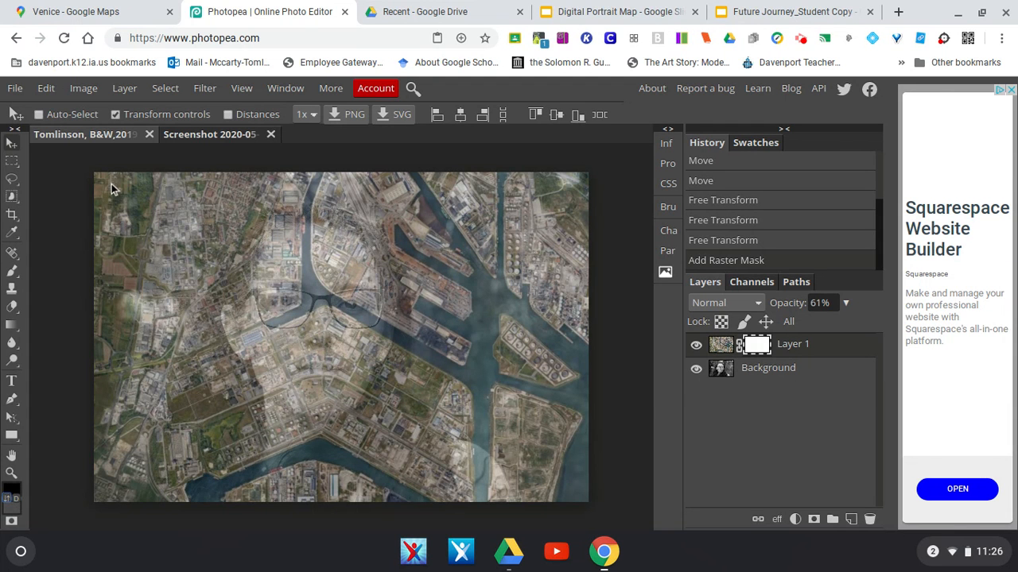
click(13, 270)
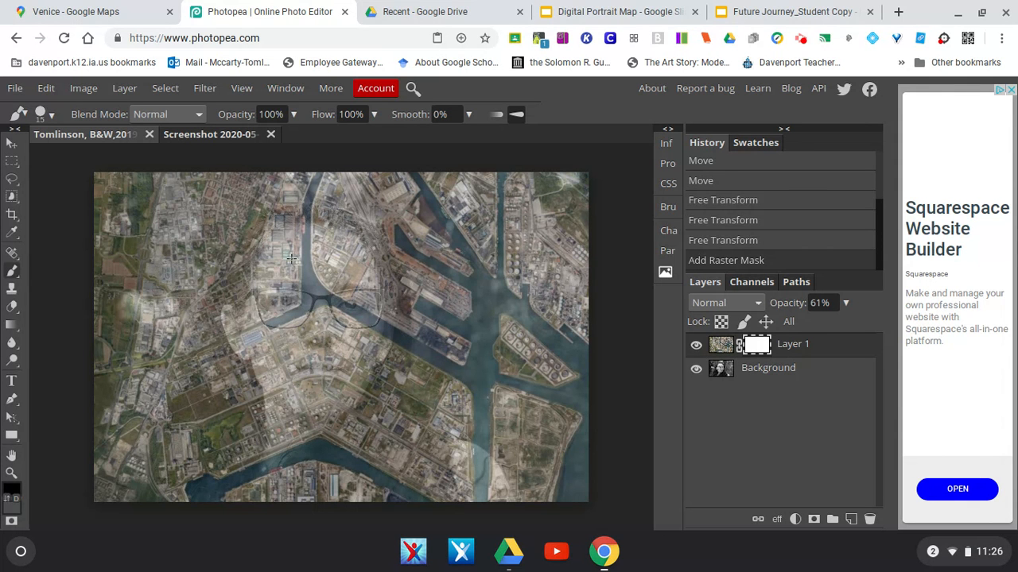
click(720, 346)
Paint black on the map's mask over the left-hand eye with the Soft Mechanical 24 pixels brush enlarged to 205 px
click(53, 115)
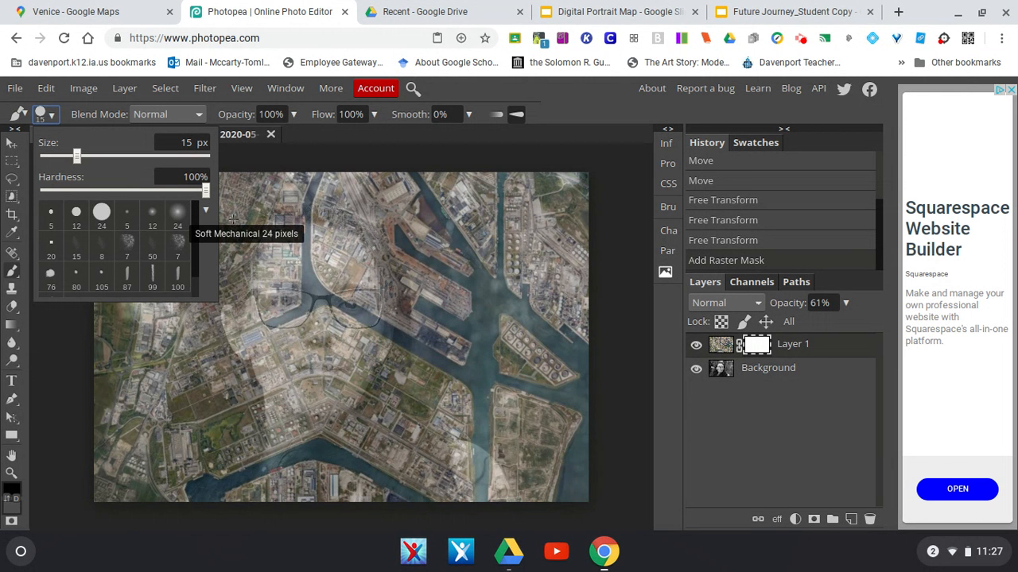
click(178, 211)
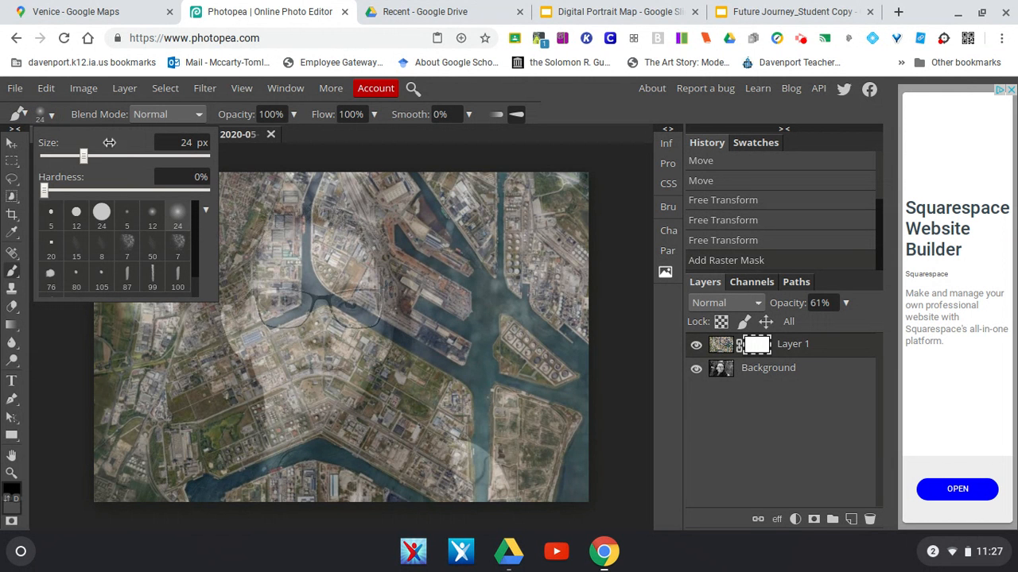
drag(85, 157, 135, 163)
click(304, 142)
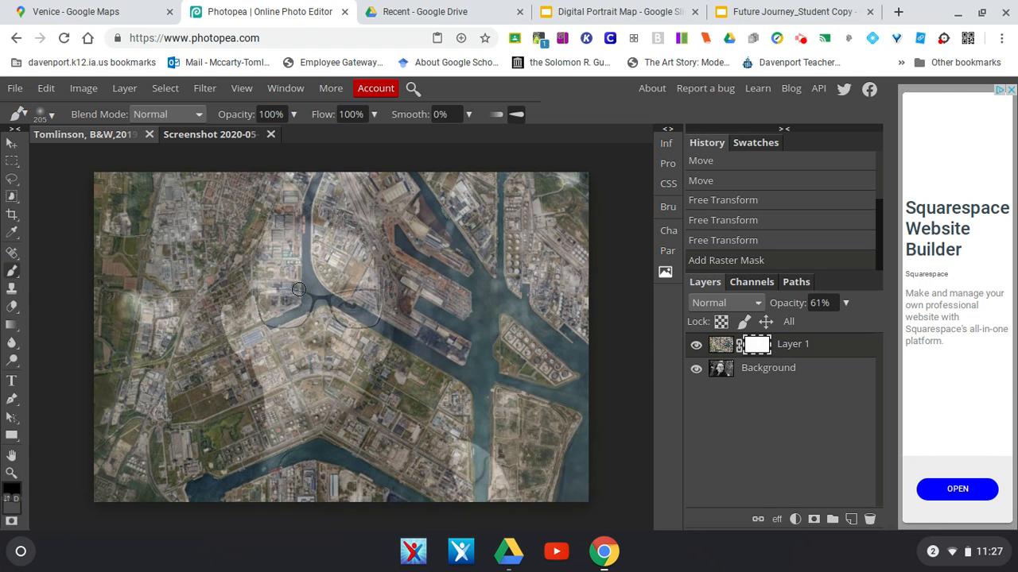
mouse_move(280, 328)
mouse_down()
mouse_move(293, 316)
mouse_move(283, 299)
mouse_up()
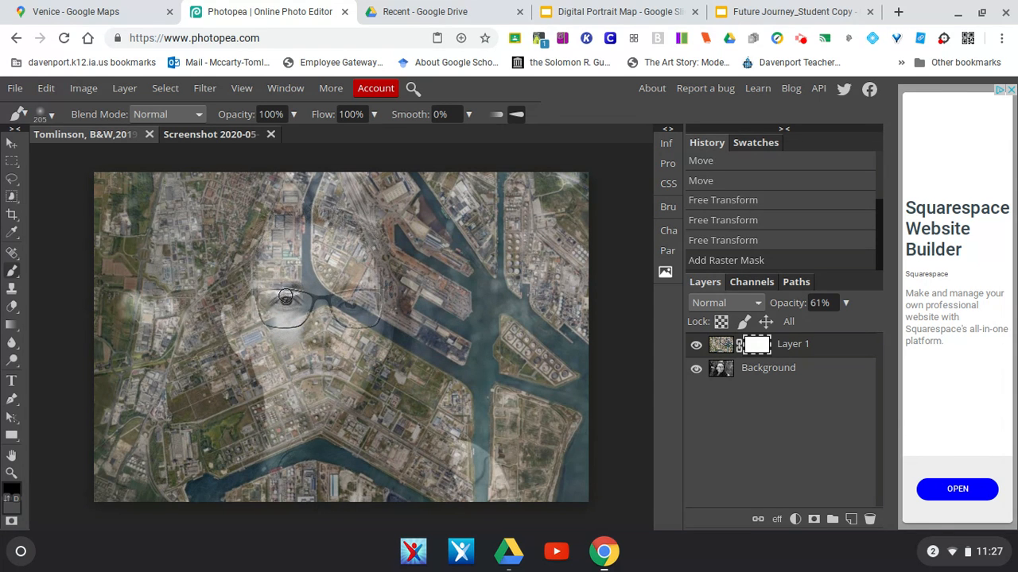
click(300, 293)
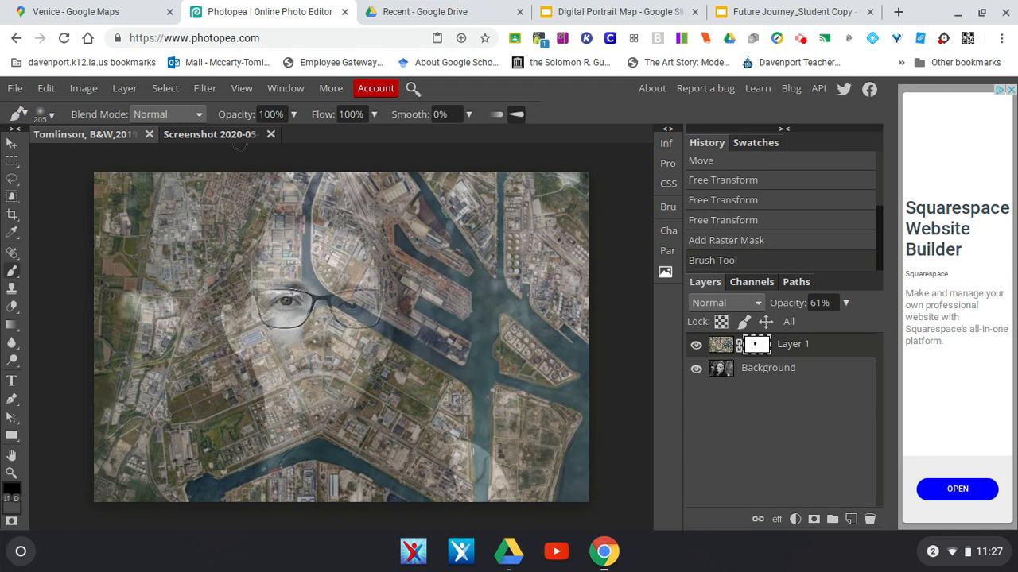
Enlarge the brush to 661 px and paint on the map's mask to reveal the face from forehead to chin
click(53, 115)
click(182, 157)
right_click(184, 157)
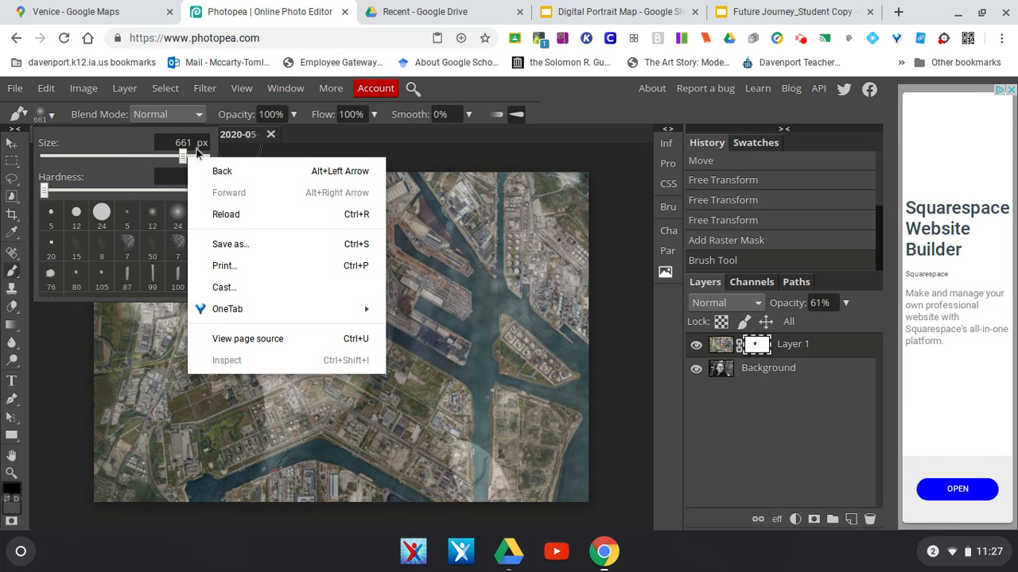
key(Escape)
click(265, 306)
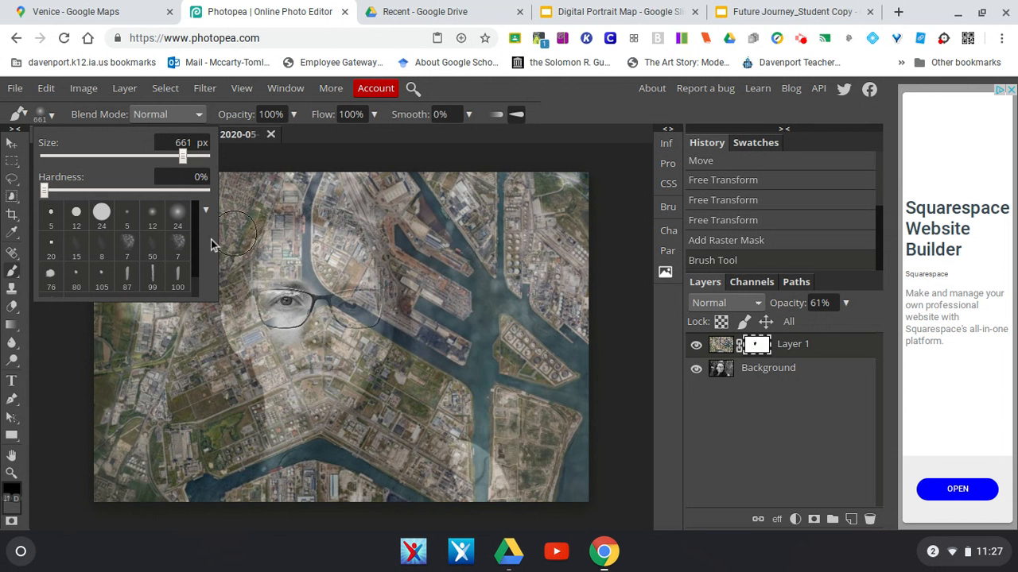
click(296, 285)
mouse_move(283, 274)
mouse_down()
mouse_move(288, 259)
mouse_move(237, 307)
mouse_move(246, 342)
mouse_up()
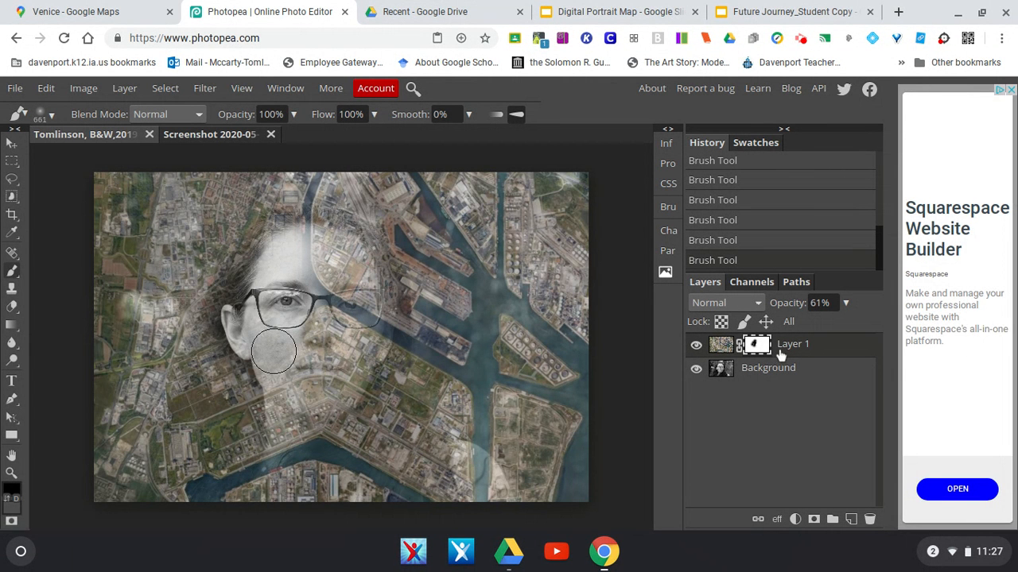
click(312, 320)
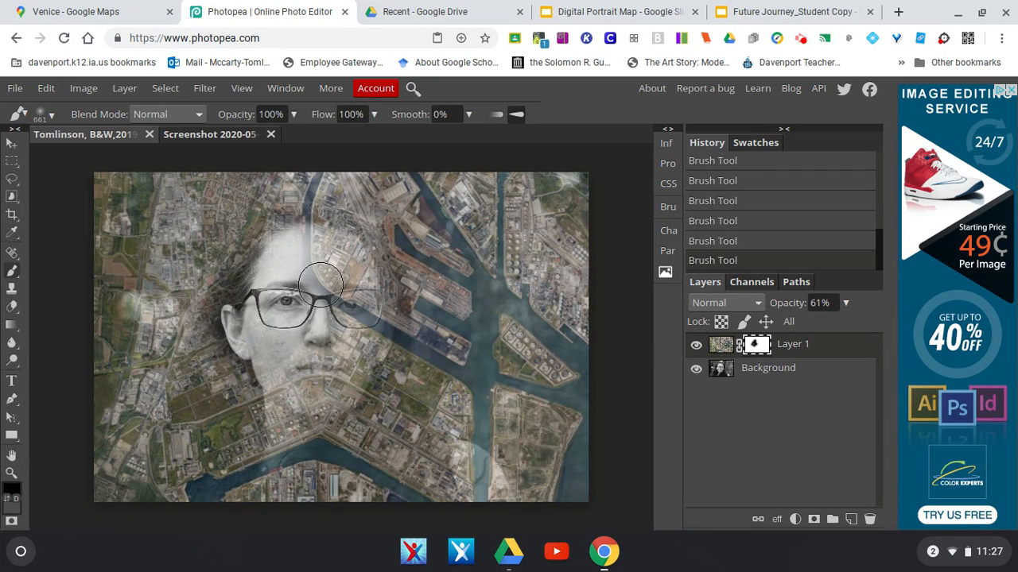
mouse_move(320, 275)
mouse_down()
mouse_move(345, 282)
mouse_move(343, 262)
mouse_move(355, 283)
mouse_move(334, 367)
mouse_move(304, 381)
mouse_move(260, 348)
mouse_move(296, 389)
mouse_move(268, 343)
mouse_move(328, 364)
mouse_move(358, 322)
mouse_move(357, 278)
mouse_move(347, 309)
mouse_move(329, 249)
mouse_up()
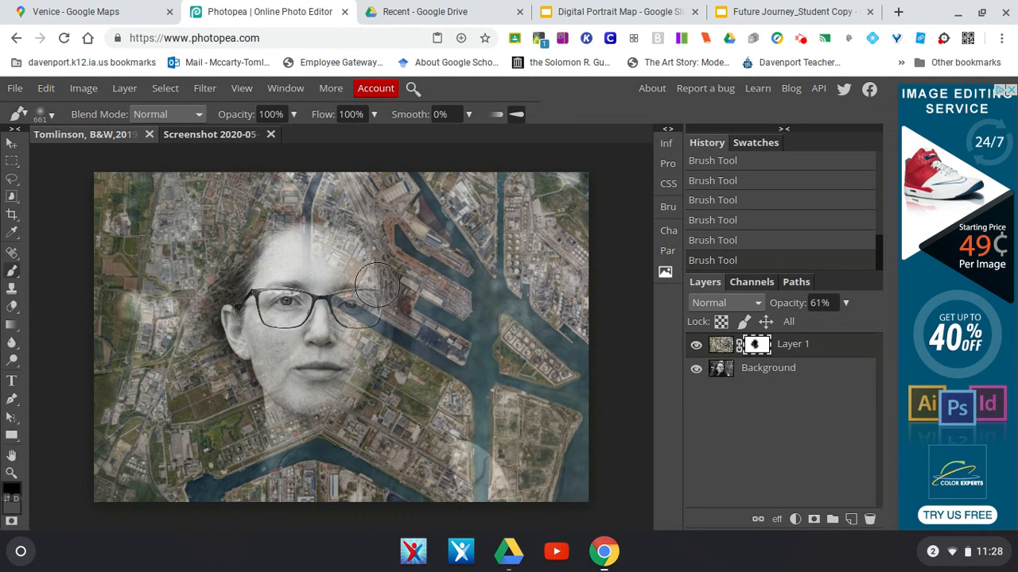
Paint on the map's mask over the neck and the hair on the portrait's left side to reveal them
click(305, 451)
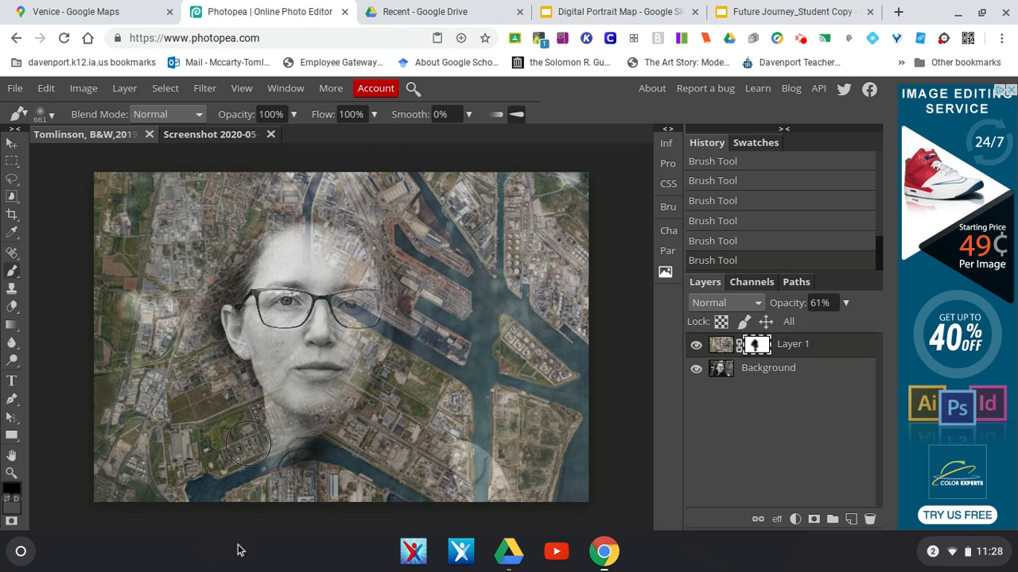
click(247, 442)
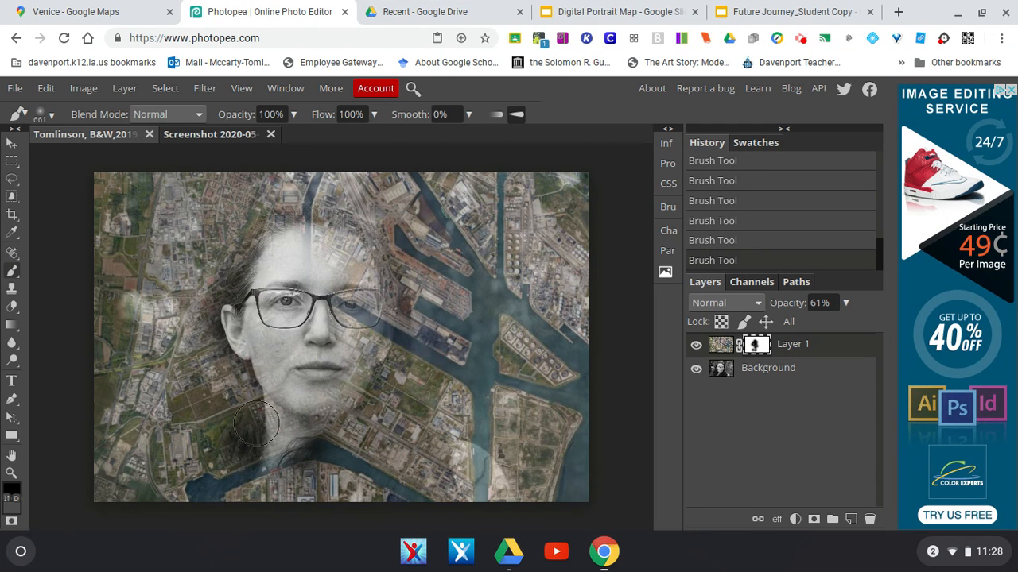
drag(255, 419, 239, 388)
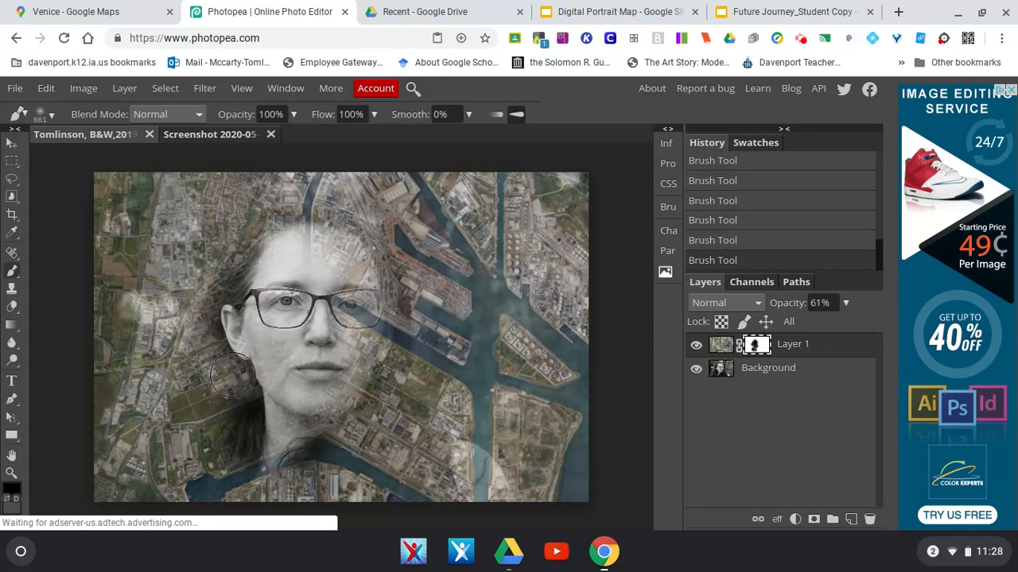
drag(233, 374, 195, 338)
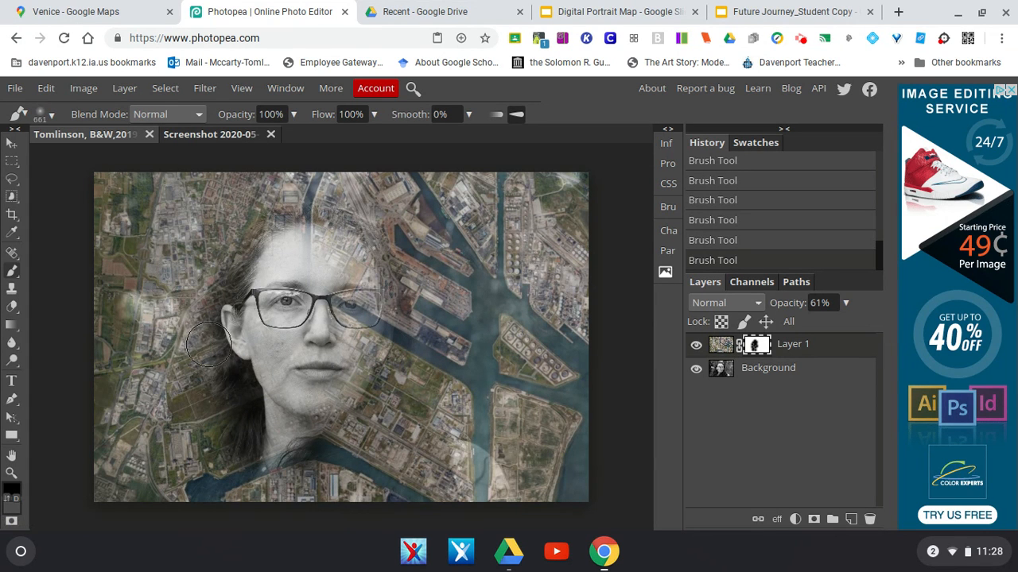
drag(209, 343, 205, 354)
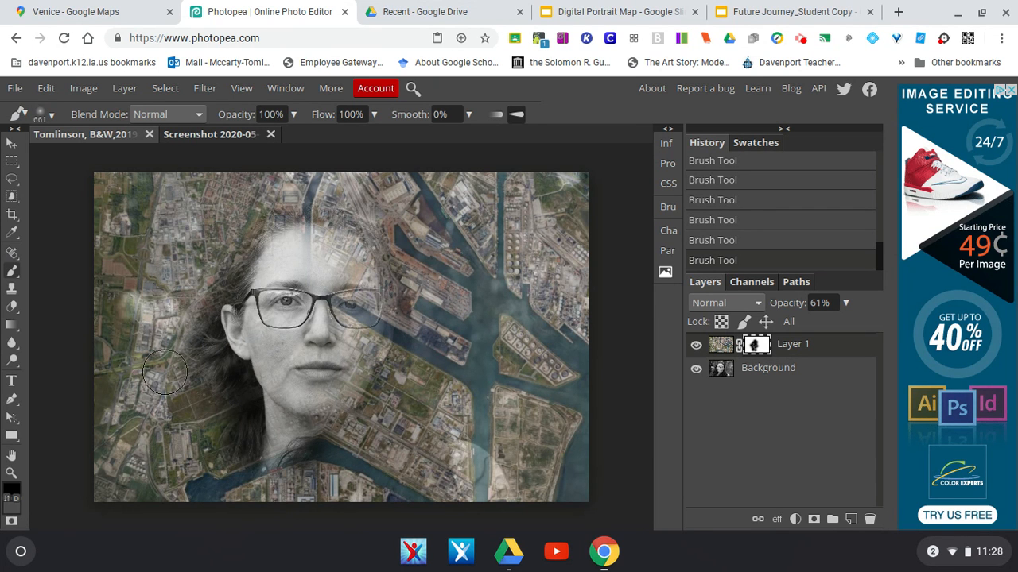
Set the foreground color to white (ffffff) and paint on the map's mask to restore the map over the hair beside the neck
click(8, 500)
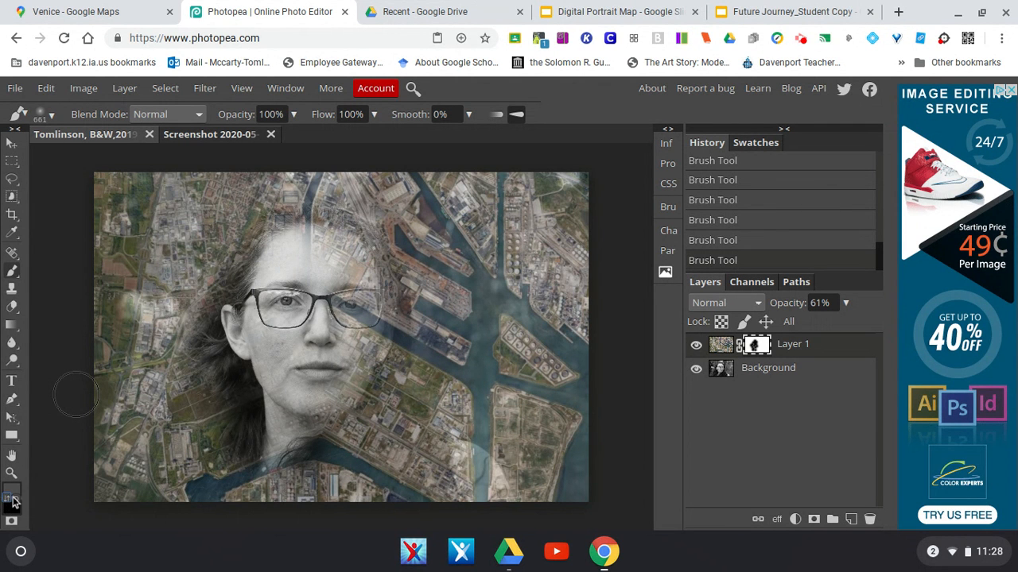
click(9, 497)
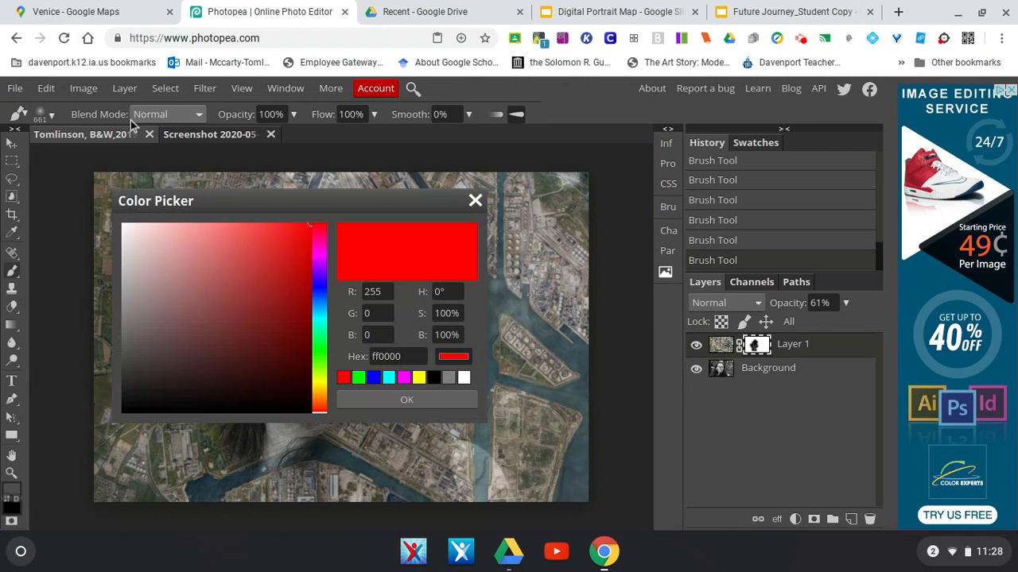
drag(125, 234, 118, 226)
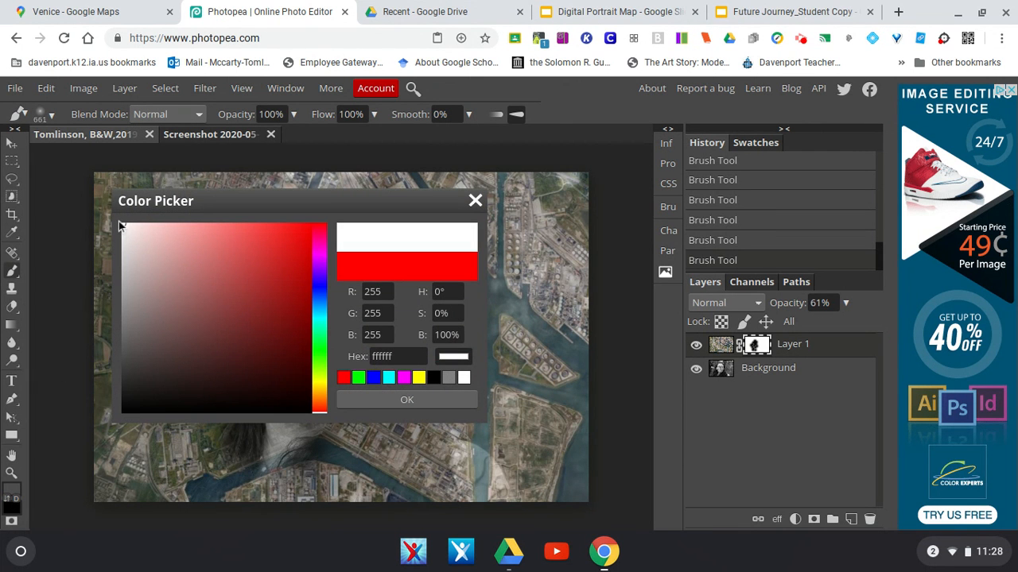
click(402, 402)
mouse_move(312, 318)
mouse_down()
mouse_move(272, 317)
mouse_move(242, 382)
mouse_move(206, 379)
mouse_move(260, 443)
mouse_move(281, 446)
mouse_move(211, 396)
mouse_move(205, 355)
mouse_move(241, 388)
mouse_move(231, 380)
mouse_move(244, 437)
mouse_up()
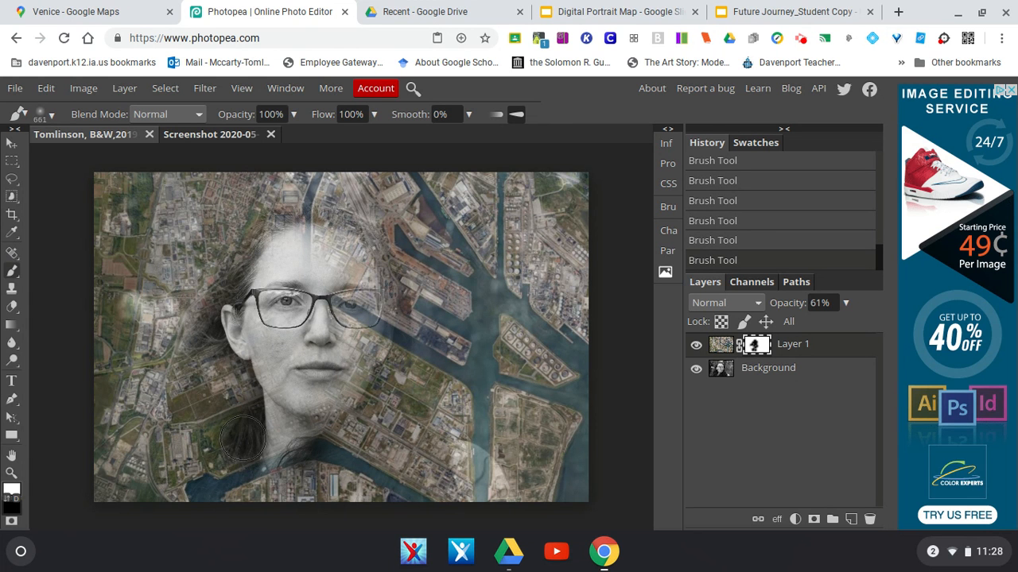
click(242, 437)
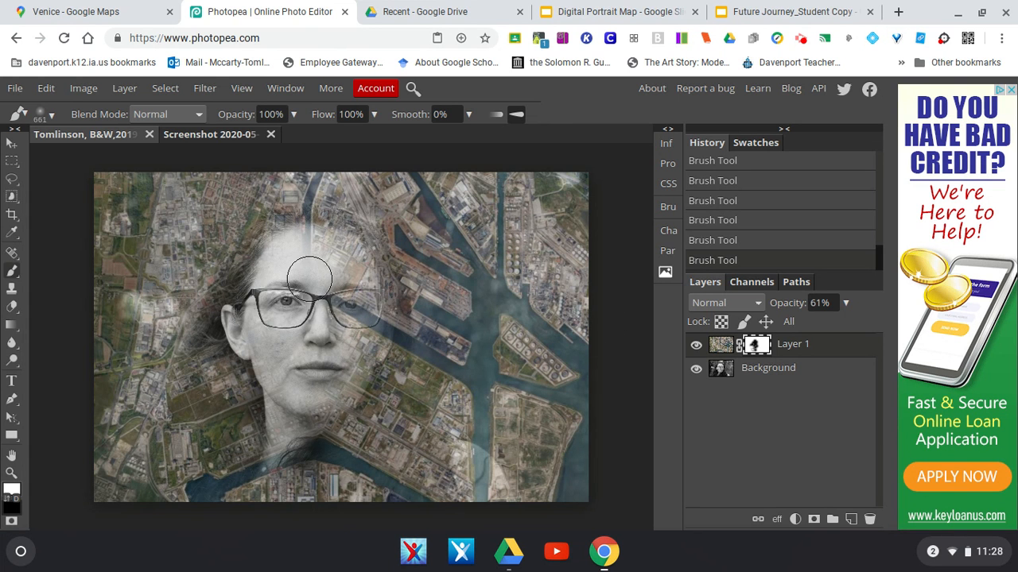
click(203, 90)
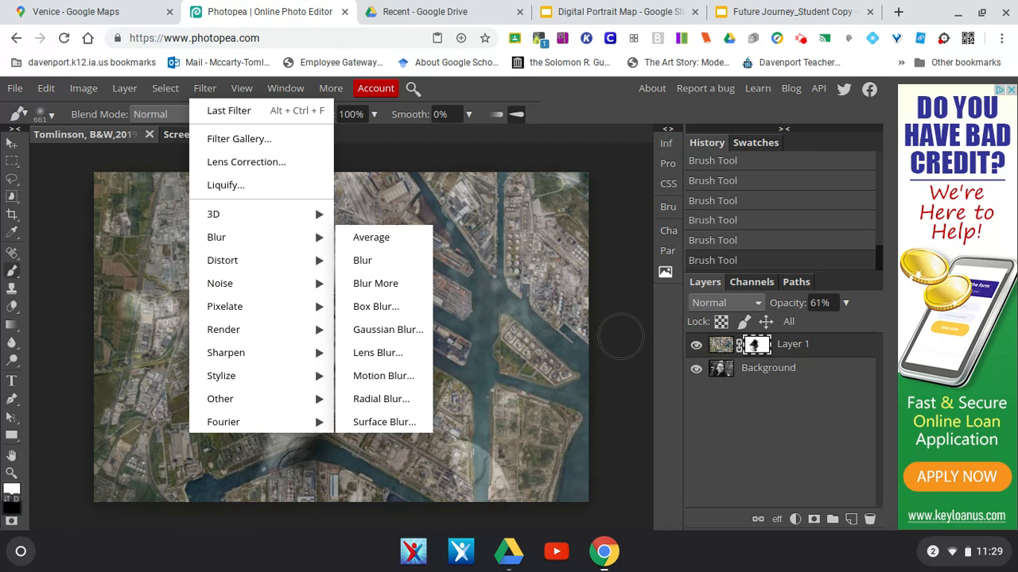
click(741, 450)
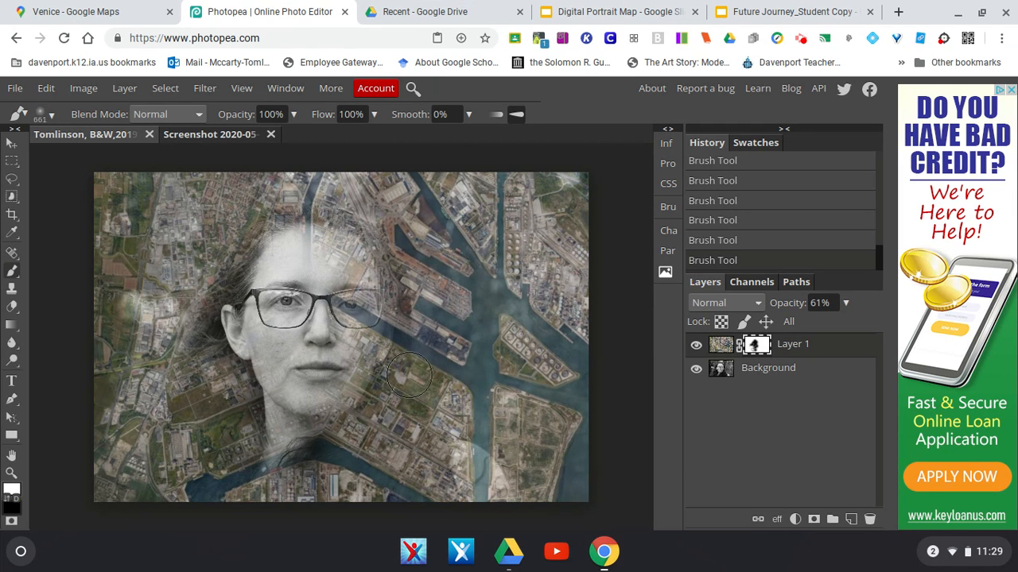
Try different opacities on the map layer and set it to 58%
click(845, 305)
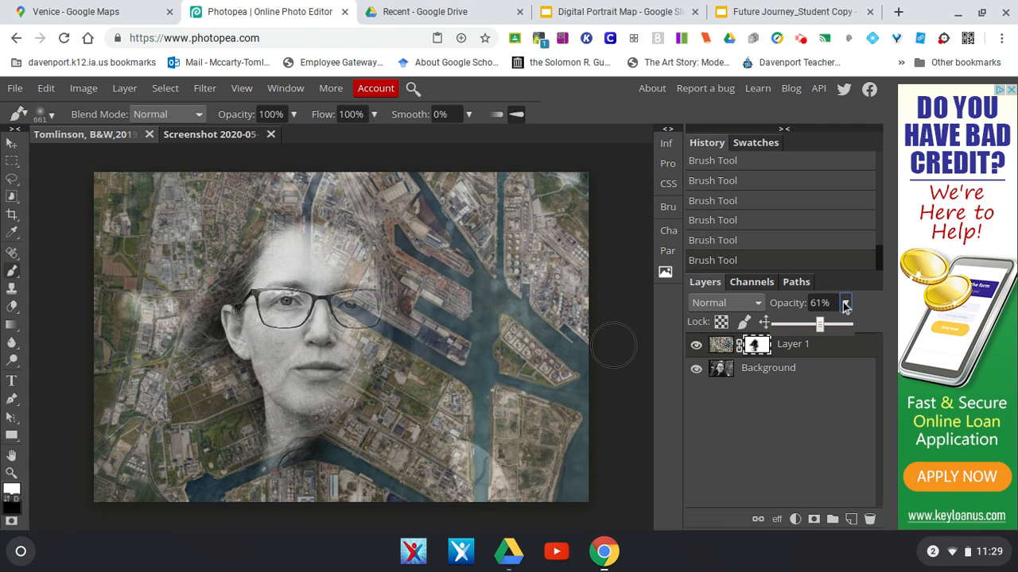
drag(820, 324, 847, 327)
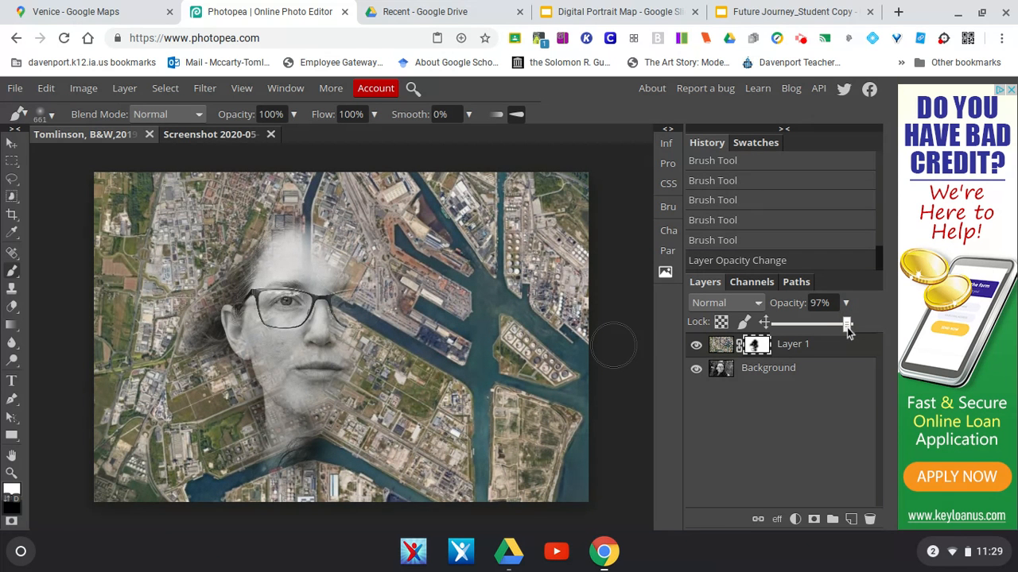
drag(848, 331, 822, 325)
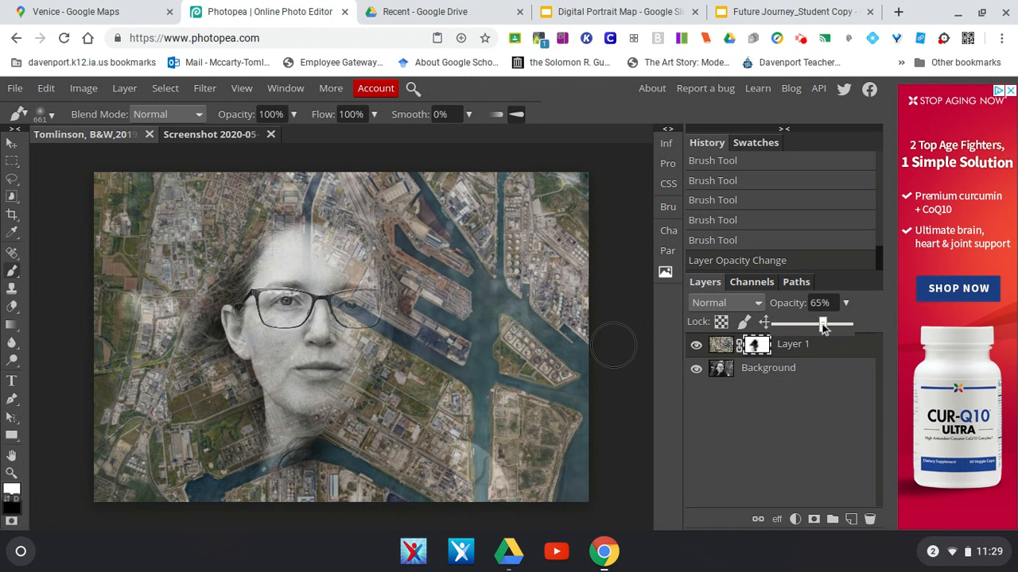
mouse_move(820, 326)
mouse_down()
mouse_move(811, 323)
mouse_move(823, 347)
mouse_up()
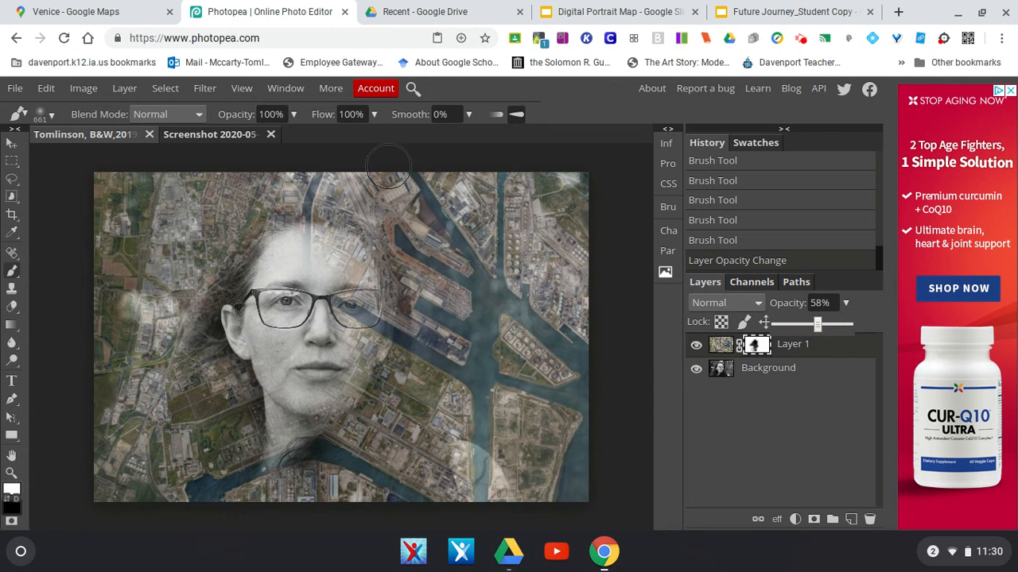
click(16, 90)
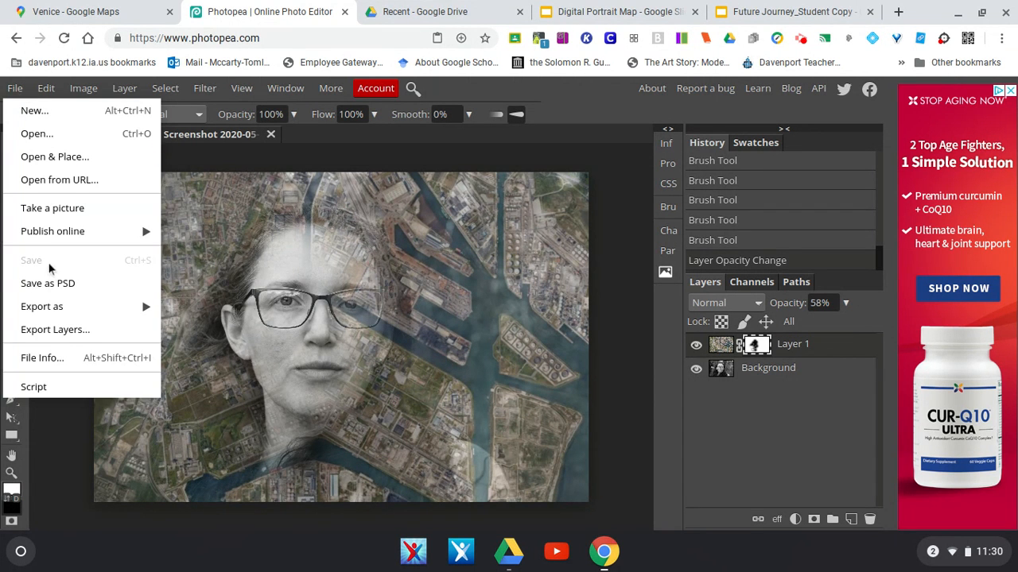
mouse_move(68, 304)
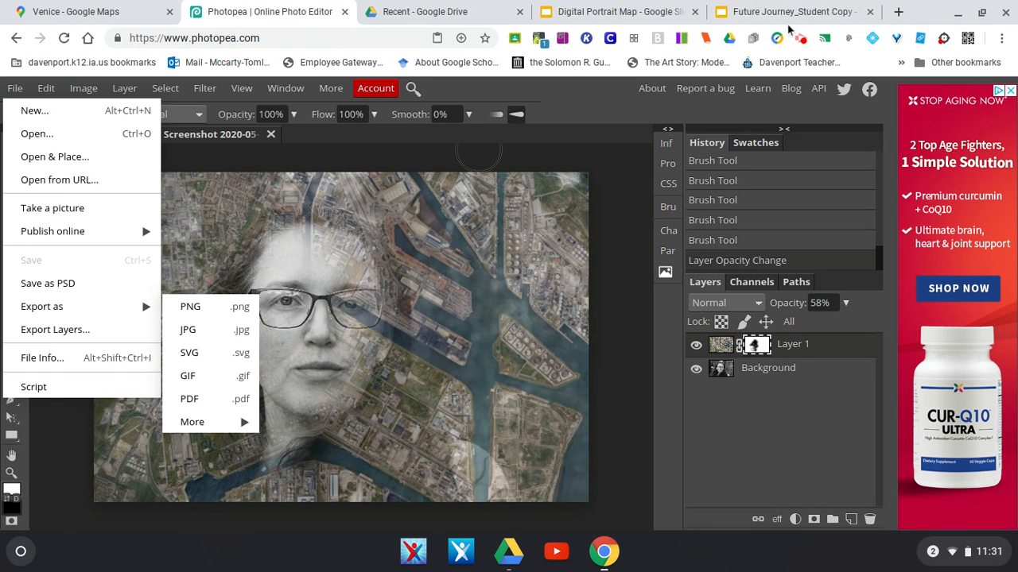
Close the Future Journey and Digital Portrait Map slides tabs and the Google Drive tab, returning to the portrait document
click(869, 12)
click(694, 12)
click(529, 12)
click(957, 13)
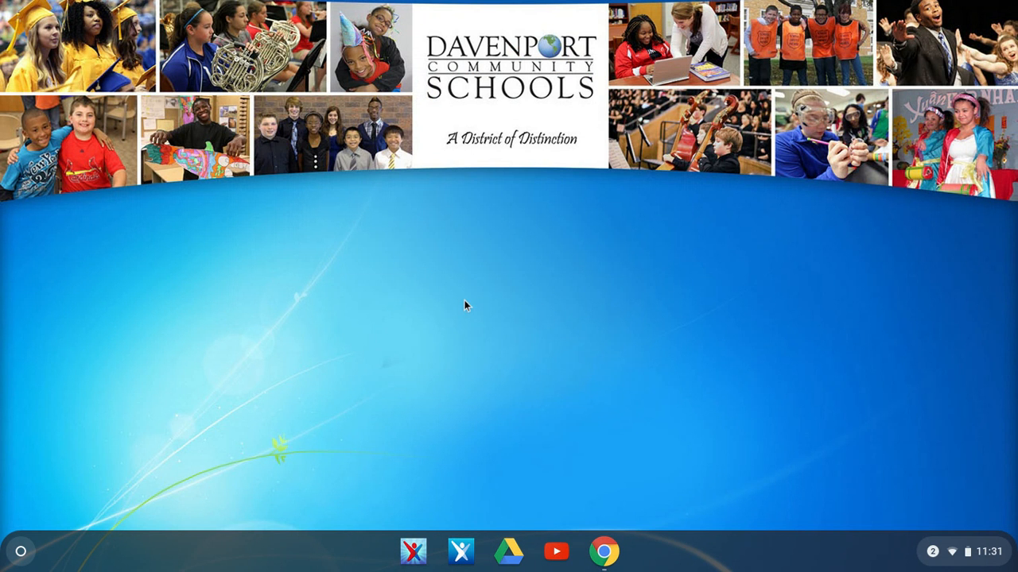
click(602, 554)
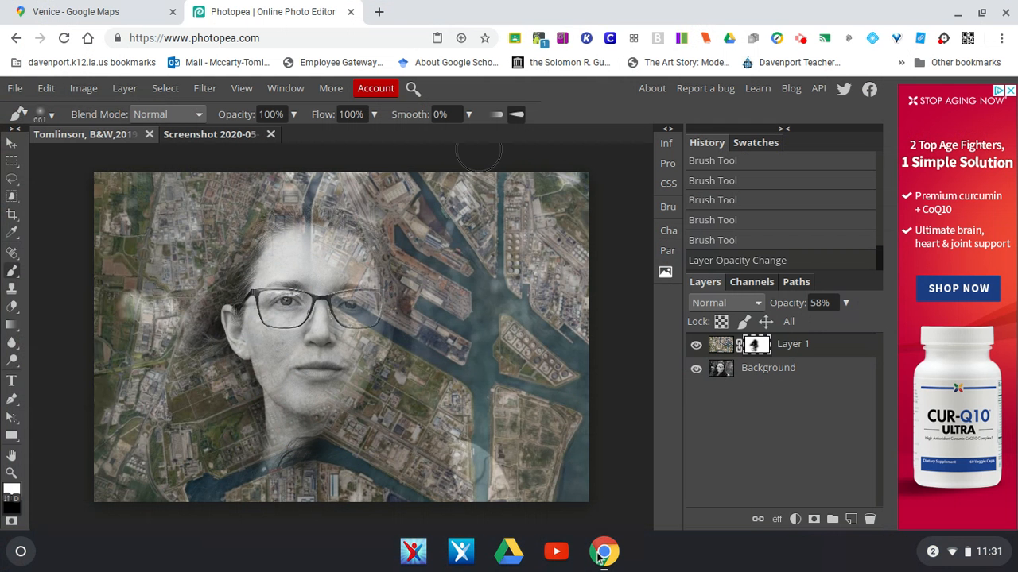
click(798, 40)
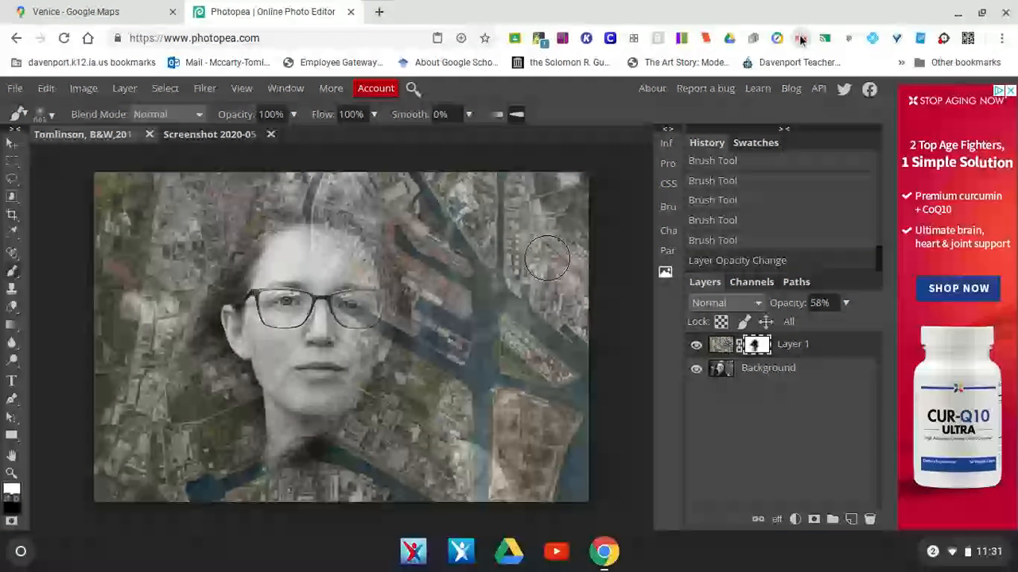
click(800, 40)
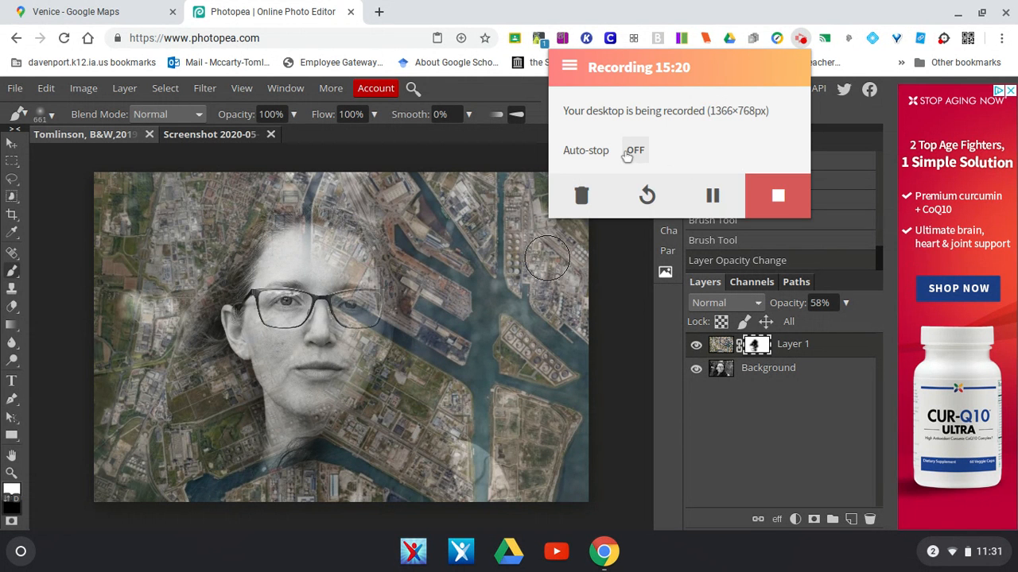